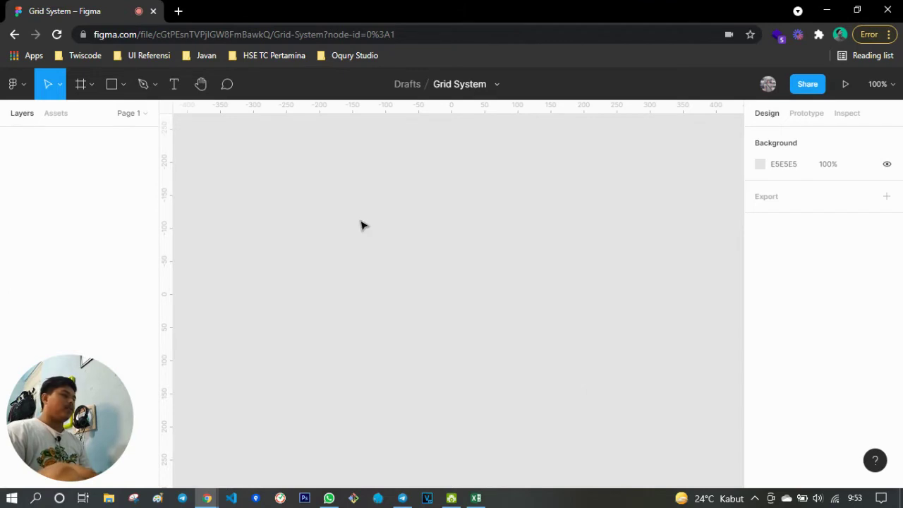
Add a 'Grid System Website' text title on the empty canvas and set its font size to 288.
{"action": "left_click", "coordinate": [175, 84]}
{"action": "left_click", "coordinate": [292, 201]}
{"action": "type", "text": "Gri"}
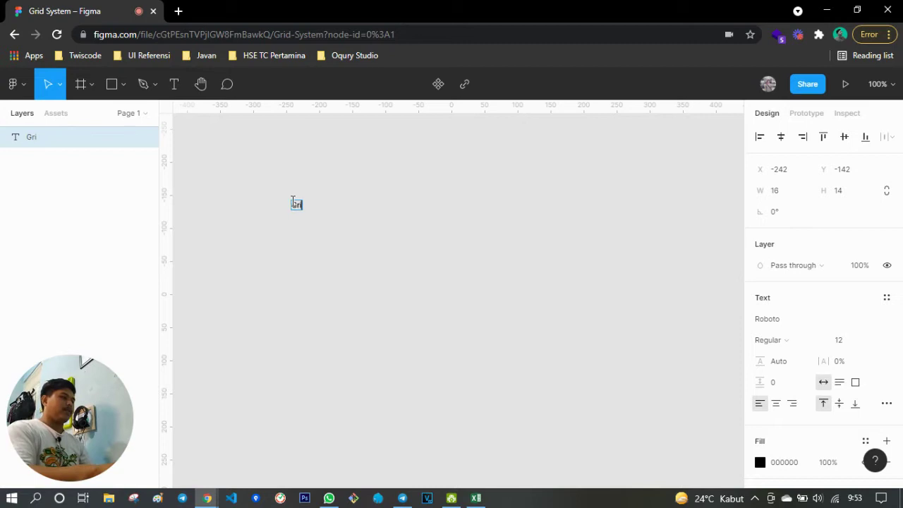
{"action": "type", "text": "d System Website"}
{"action": "key", "text": "Escape"}
{"action": "left_click", "coordinate": [875, 342]}
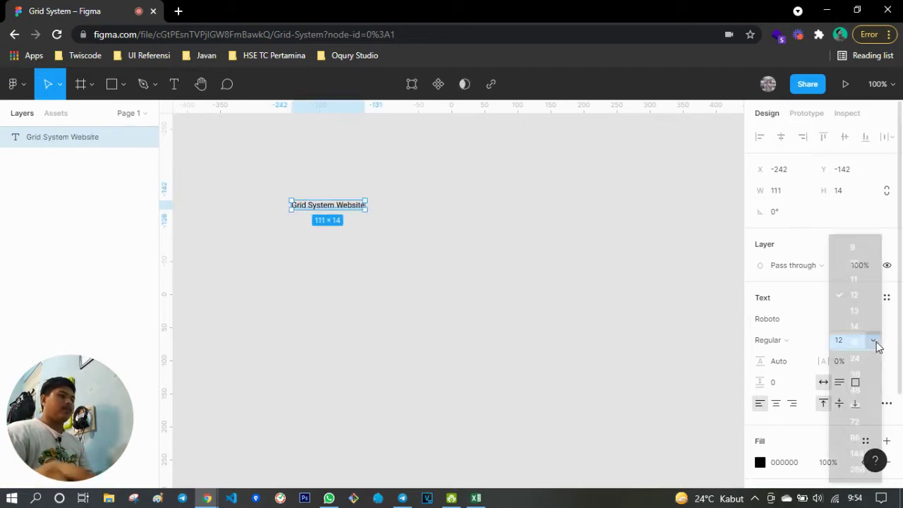
{"action": "left_click", "coordinate": [846, 469]}
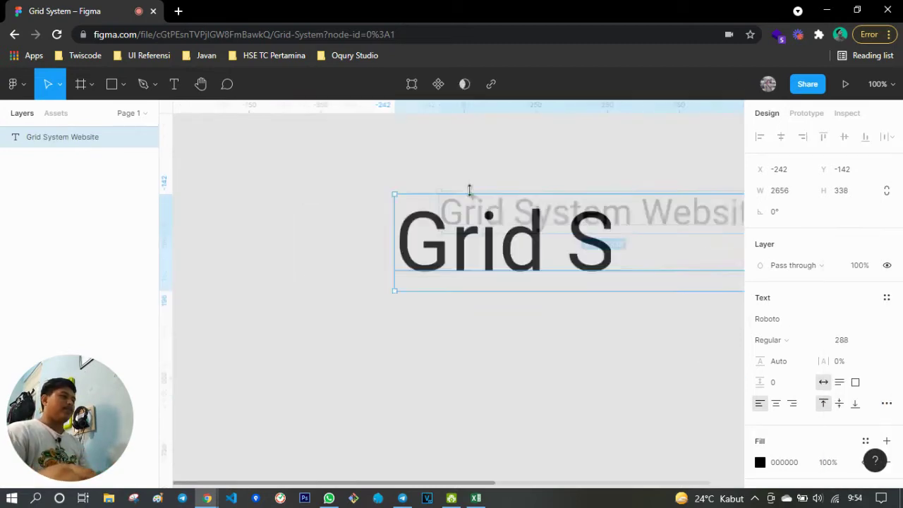
{"action": "scroll", "coordinate": [470, 189], "scroll_direction": "down", "scroll_amount": 10}
{"action": "scroll", "coordinate": [485, 208], "scroll_direction": "up", "scroll_amount": 3}
{"action": "scroll", "coordinate": [516, 187], "scroll_direction": "up", "scroll_amount": 3}
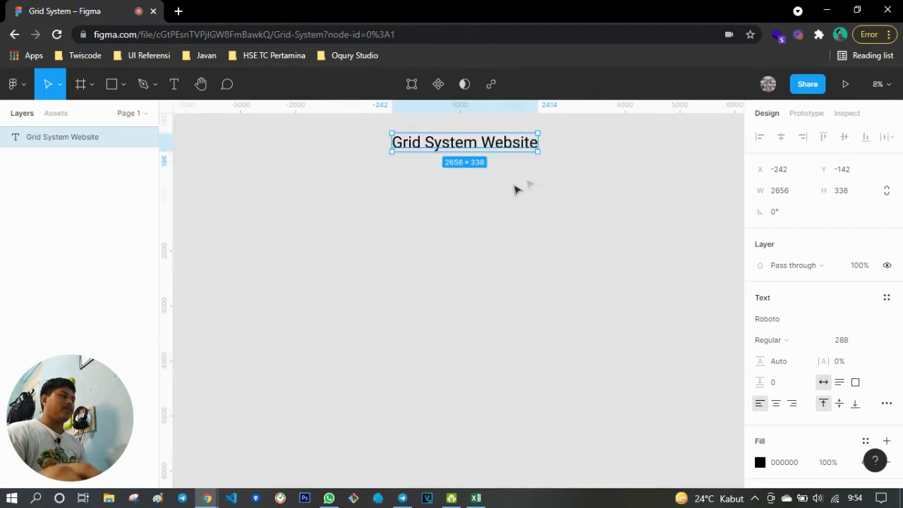
{"action": "scroll", "coordinate": [536, 201], "scroll_direction": "right", "scroll_amount": 2}
{"action": "left_click", "coordinate": [550, 206]}
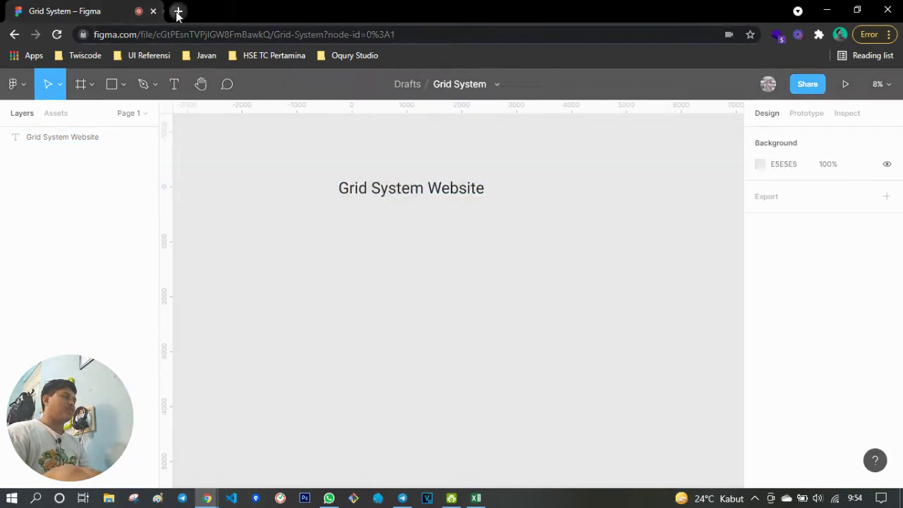
In a new tab, search for bootstrap and open the official Bootstrap website.
{"action": "left_click", "coordinate": [179, 10]}
{"action": "type", "text": "boots"}
{"action": "key", "text": "Return"}
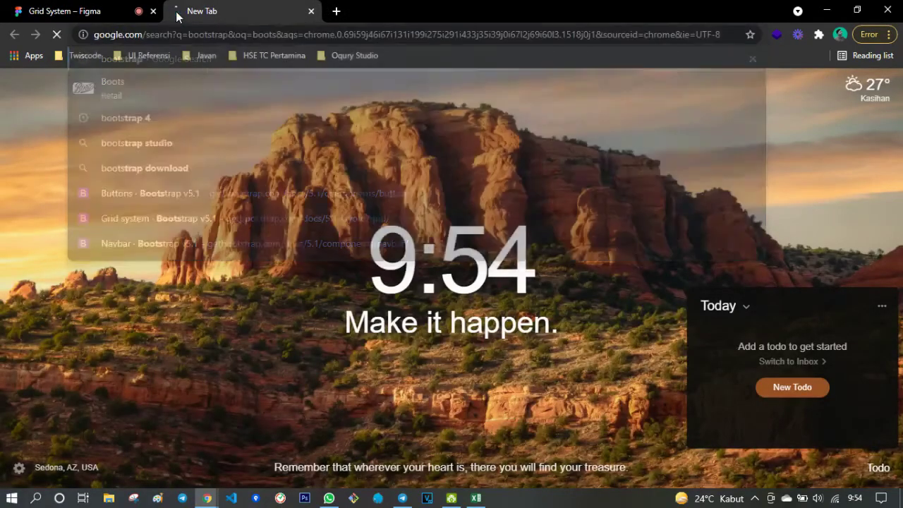
{"action": "left_click", "coordinate": [218, 215]}
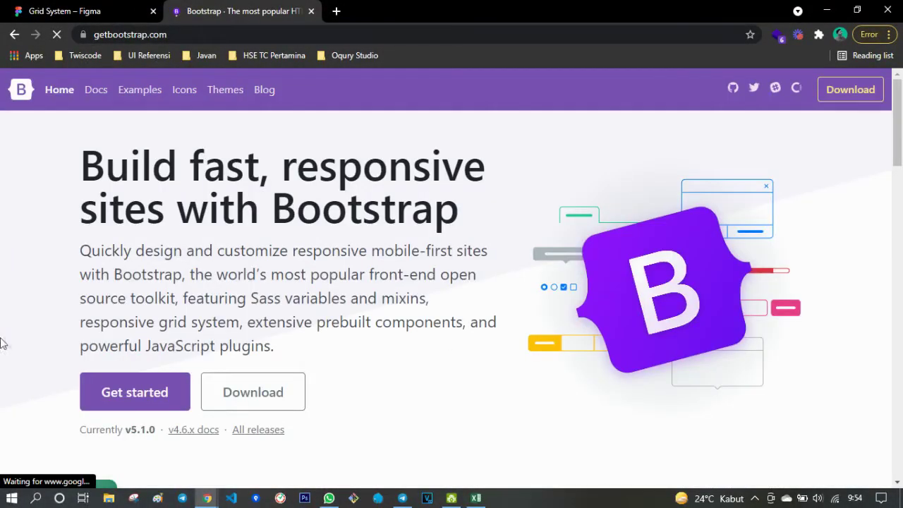
Open the Bootstrap docs and go to the Grid system page via a 'grid' search.
{"action": "left_click", "coordinate": [95, 91]}
{"action": "left_click", "coordinate": [86, 136]}
{"action": "type", "text": "grid"}
{"action": "left_click", "coordinate": [103, 176]}
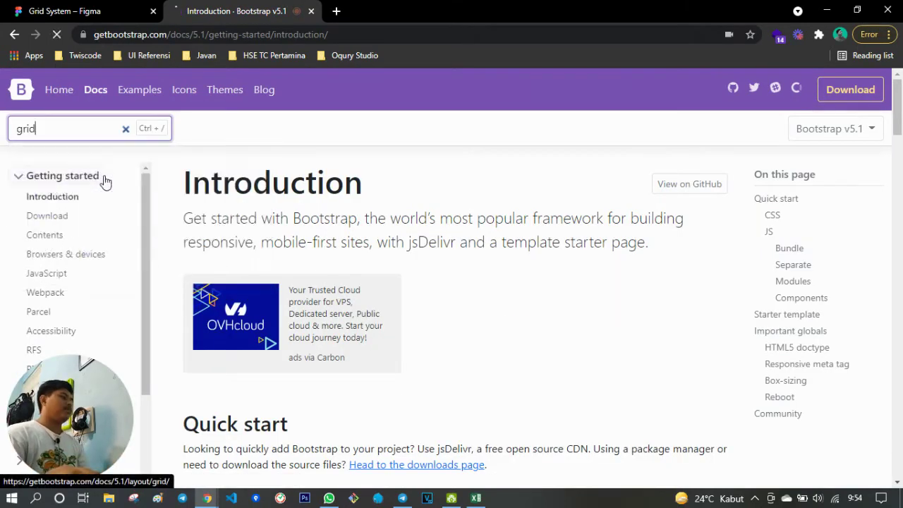
Scroll to the breakpoints table and highlight the xxl heading and Container max-width row.
{"action": "scroll", "coordinate": [402, 357], "scroll_direction": "down", "scroll_amount": 5}
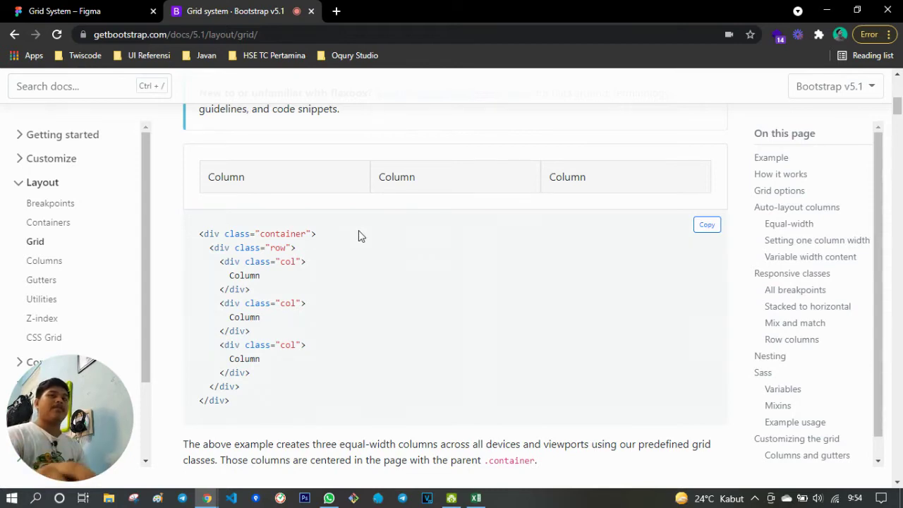
{"action": "scroll", "coordinate": [358, 235], "scroll_direction": "down", "scroll_amount": 2}
{"action": "scroll", "coordinate": [358, 235], "scroll_direction": "down", "scroll_amount": 1}
{"action": "scroll", "coordinate": [356, 235], "scroll_direction": "down", "scroll_amount": 3}
{"action": "scroll", "coordinate": [355, 236], "scroll_direction": "down", "scroll_amount": 3}
{"action": "scroll", "coordinate": [355, 235], "scroll_direction": "down", "scroll_amount": 3}
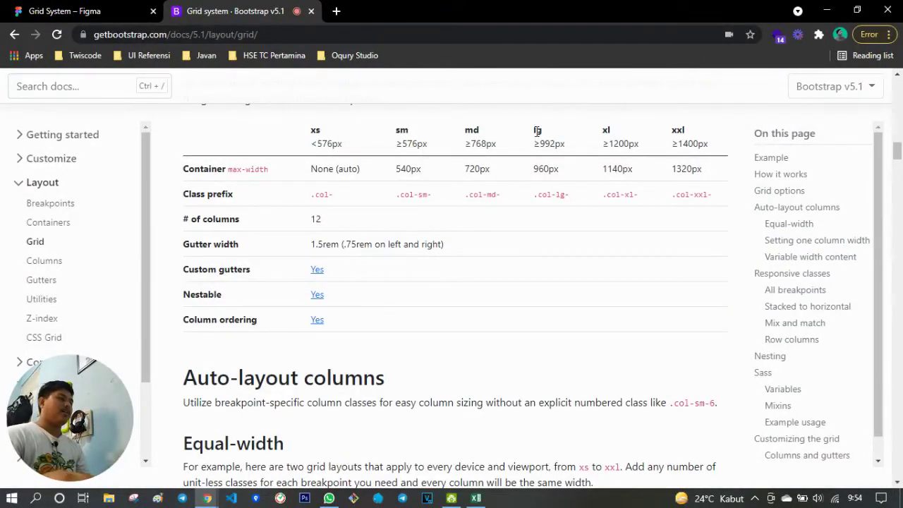
{"action": "scroll", "coordinate": [365, 241], "scroll_direction": "up", "scroll_amount": 2}
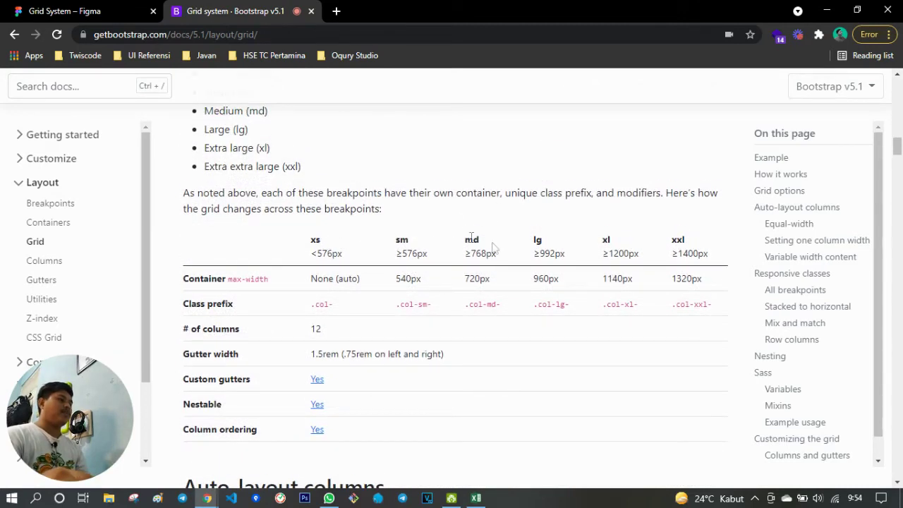
{"action": "double_click", "coordinate": [678, 241]}
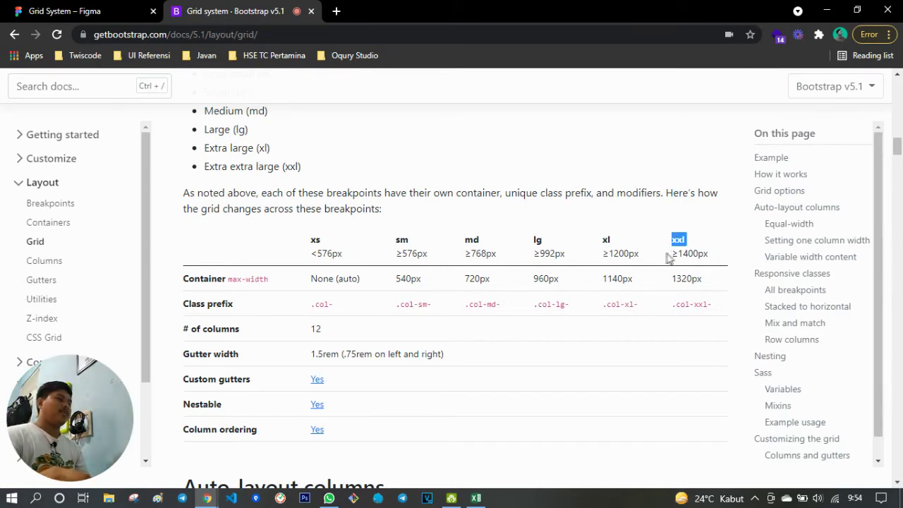
{"action": "left_click_drag", "start_coordinate": [678, 242], "coordinate": [726, 255]}
{"action": "triple_click", "coordinate": [240, 280]}
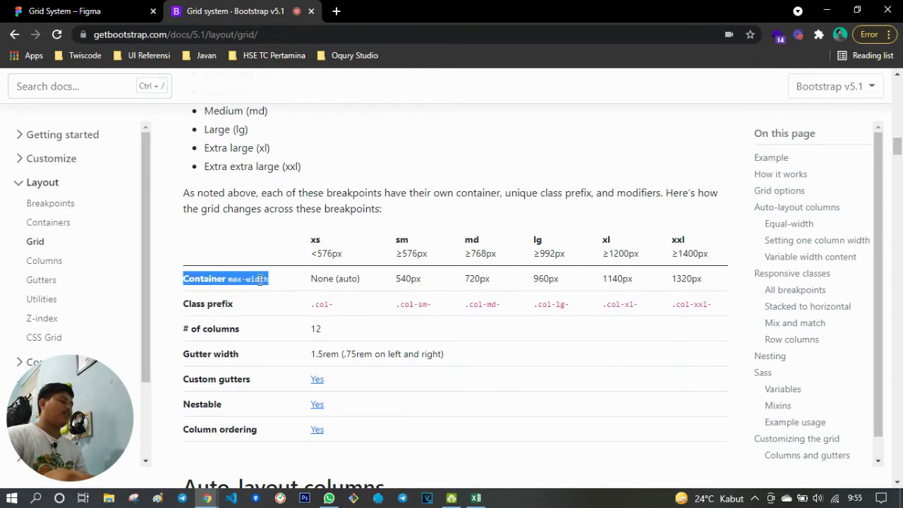
{"action": "left_click", "coordinate": [327, 276]}
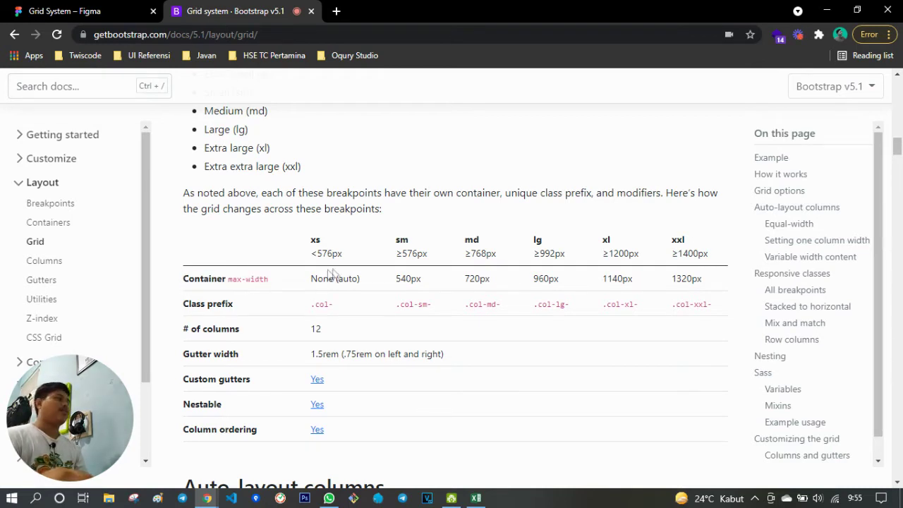
Visit oqurystudio.com in a new tab, then switch back to the Bootstrap Grid system tab.
{"action": "left_click", "coordinate": [337, 14]}
{"action": "type", "text": "oqu"}
{"action": "key", "text": "Return"}
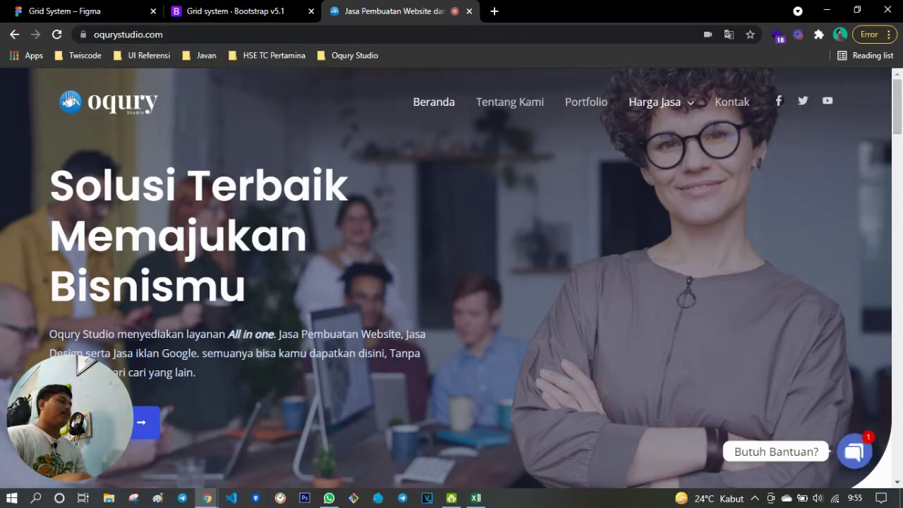
{"action": "left_click", "coordinate": [233, 10]}
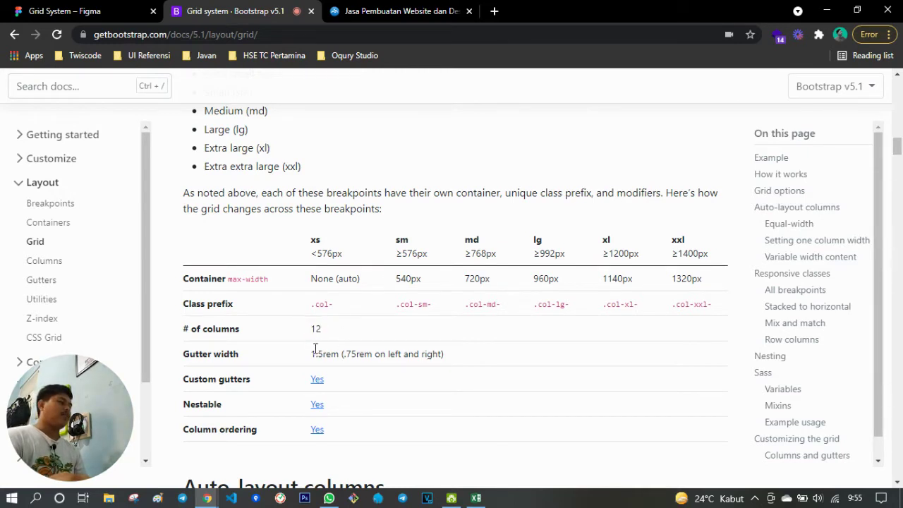
Highlight Bootstrap's 1.5rem gutter width value and label, then switch back to the Grid System Figma file.
{"action": "triple_click", "coordinate": [315, 351]}
{"action": "triple_click", "coordinate": [353, 355]}
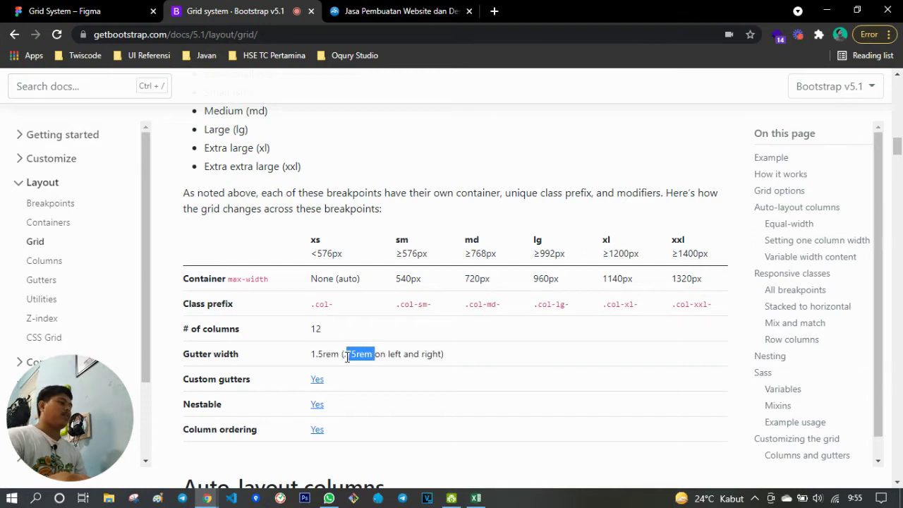
{"action": "double_click", "coordinate": [392, 354]}
{"action": "left_click", "coordinate": [468, 359]}
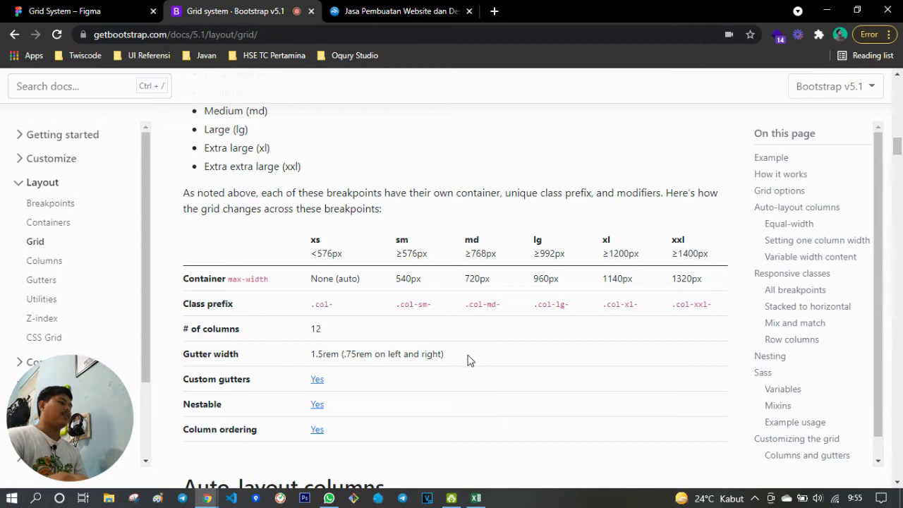
{"action": "triple_click", "coordinate": [204, 356]}
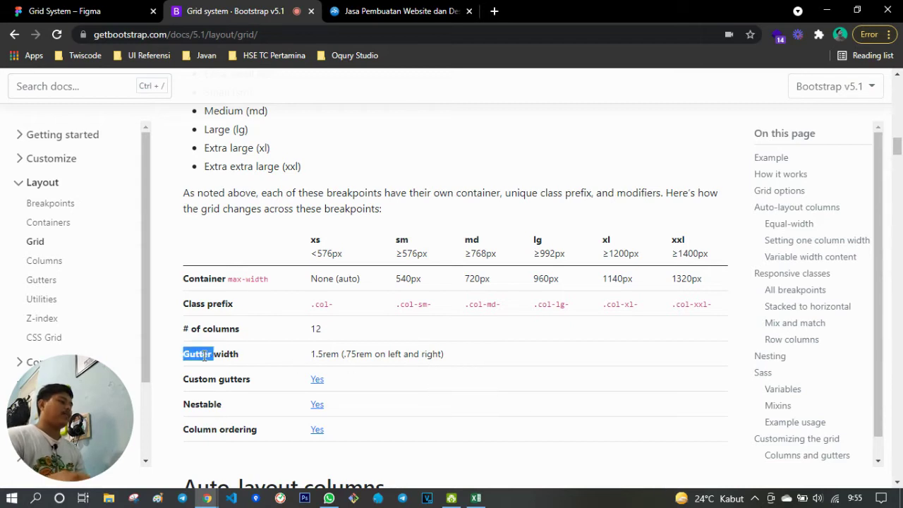
{"action": "left_click", "coordinate": [232, 353]}
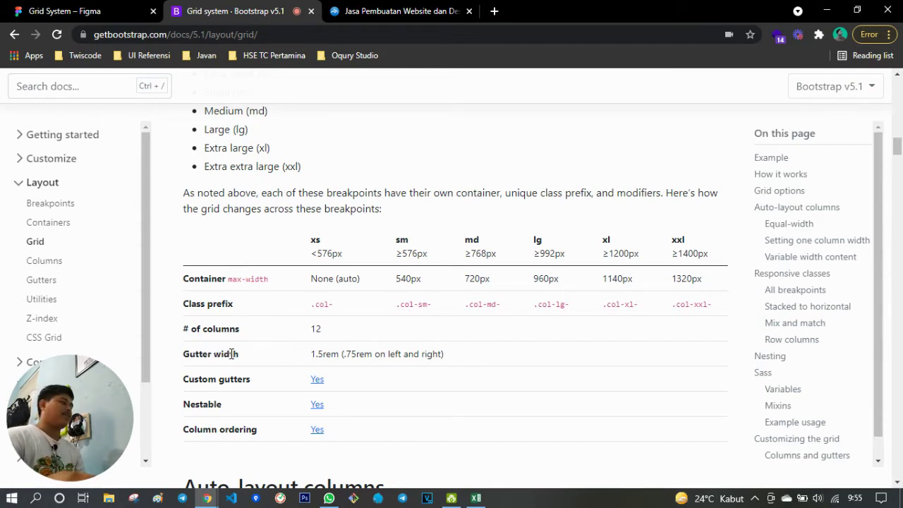
{"action": "left_click", "coordinate": [63, 10]}
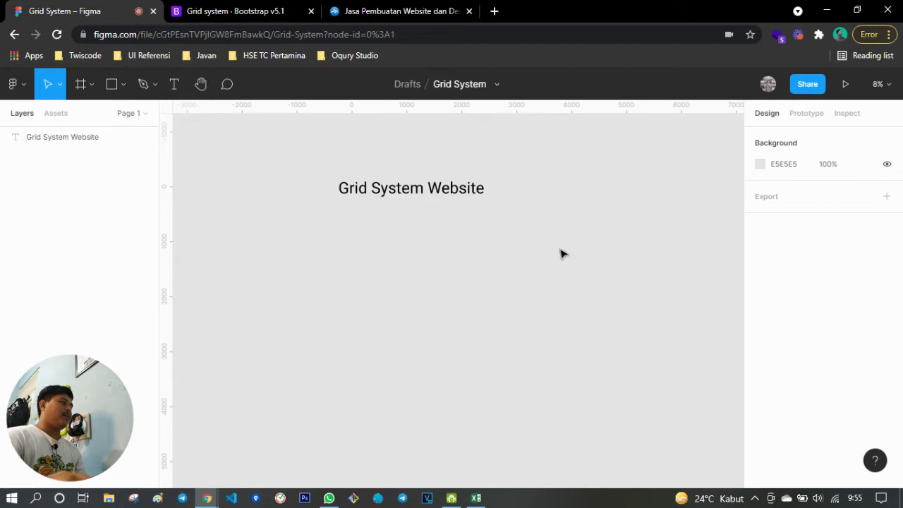
Create a 1440×1024 Desktop frame from the presets, place it under the title, and select it.
{"action": "left_click", "coordinate": [80, 87]}
{"action": "left_click", "coordinate": [770, 182]}
{"action": "left_click", "coordinate": [776, 203]}
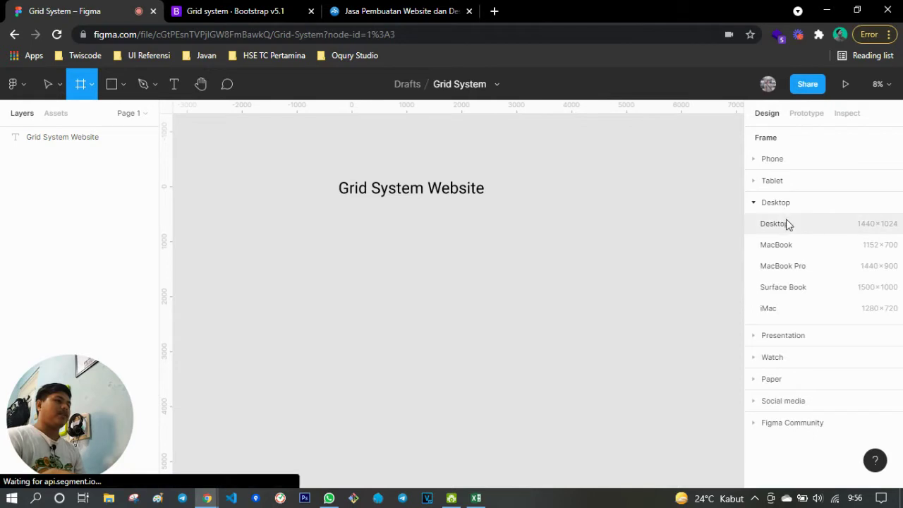
{"action": "left_click", "coordinate": [776, 223]}
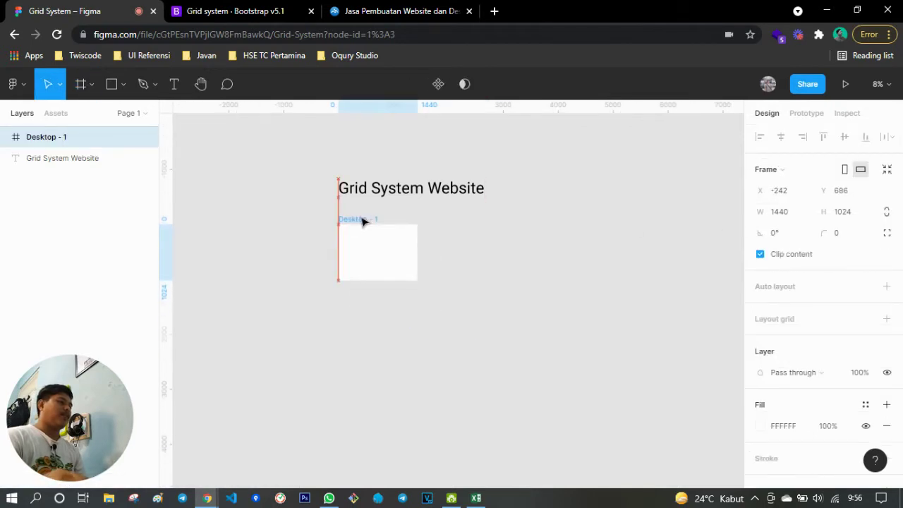
{"action": "left_click_drag", "start_coordinate": [435, 261], "coordinate": [362, 211]}
{"action": "key", "text": "Escape"}
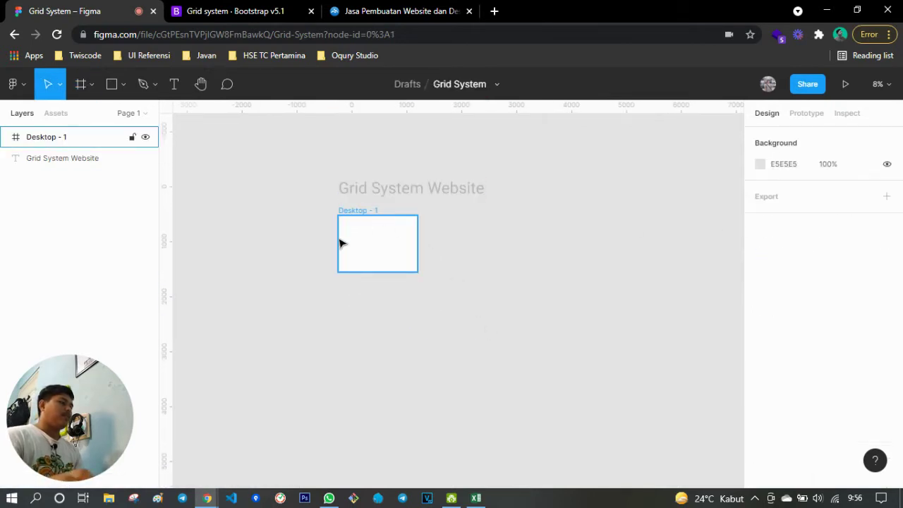
{"action": "scroll", "coordinate": [360, 238], "scroll_direction": "up", "scroll_amount": 3}
{"action": "scroll", "coordinate": [494, 231], "scroll_direction": "up", "scroll_amount": 4}
{"action": "left_click_drag", "start_coordinate": [525, 230], "coordinate": [467, 241]}
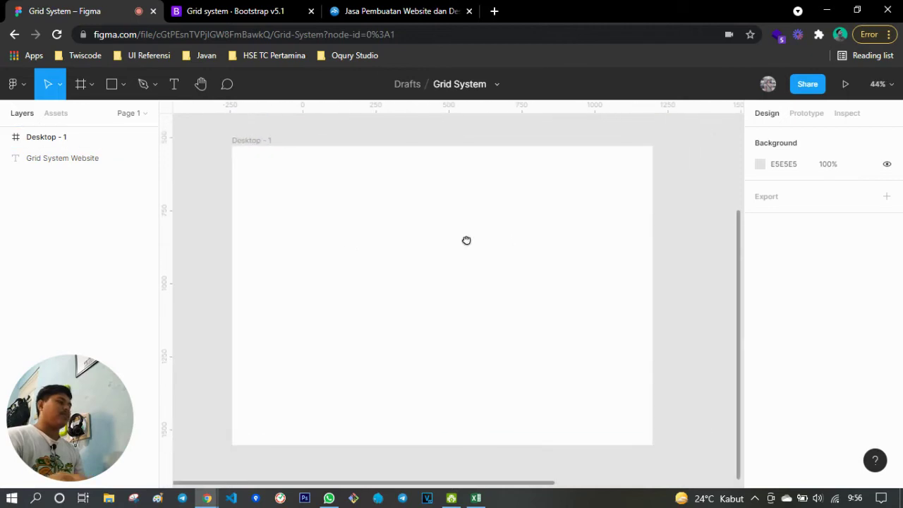
{"action": "left_click", "coordinate": [257, 142]}
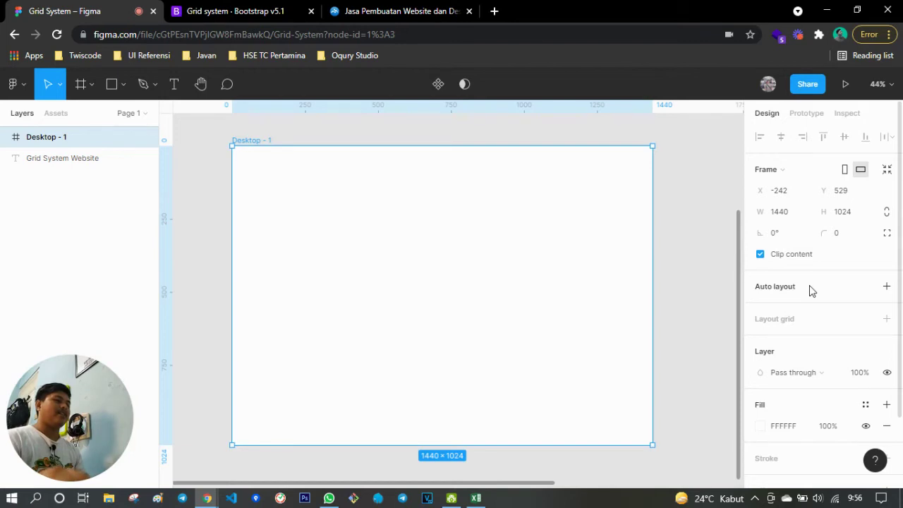
{"action": "mouse_move", "coordinate": [819, 319]}
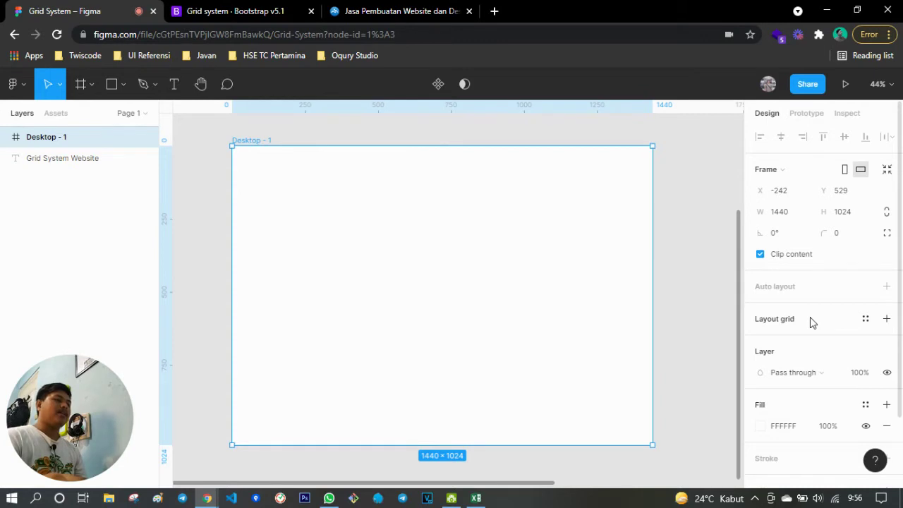
Add a layout grid to Desktop - 1 and check Bootstrap's column count for reference.
{"action": "left_click", "coordinate": [887, 321]}
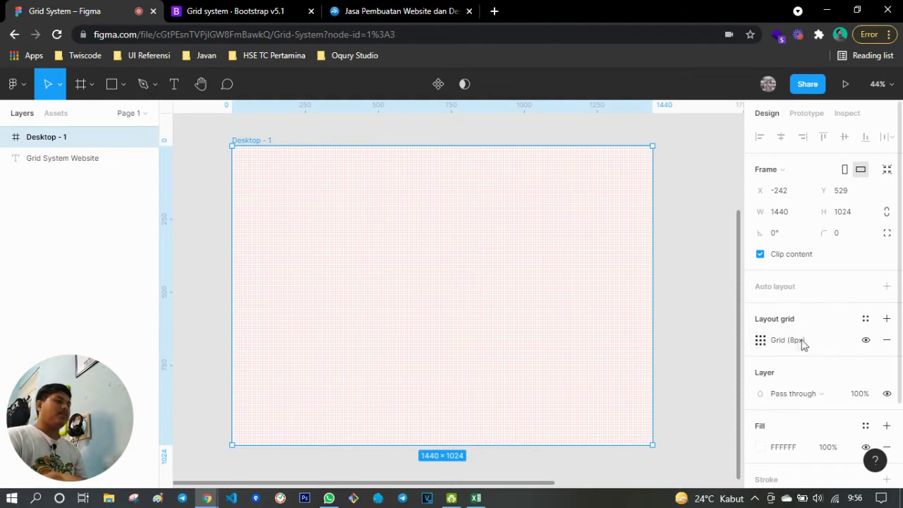
{"action": "left_click", "coordinate": [761, 341]}
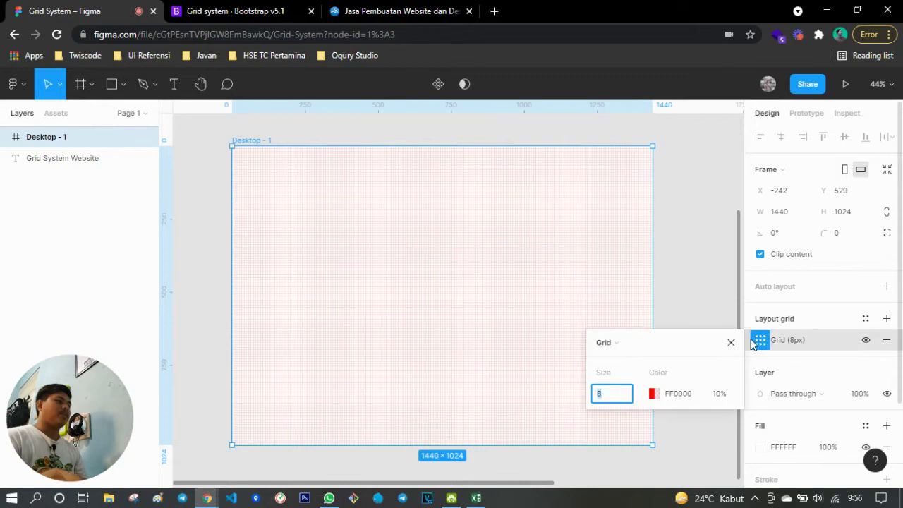
{"action": "left_click", "coordinate": [278, 8]}
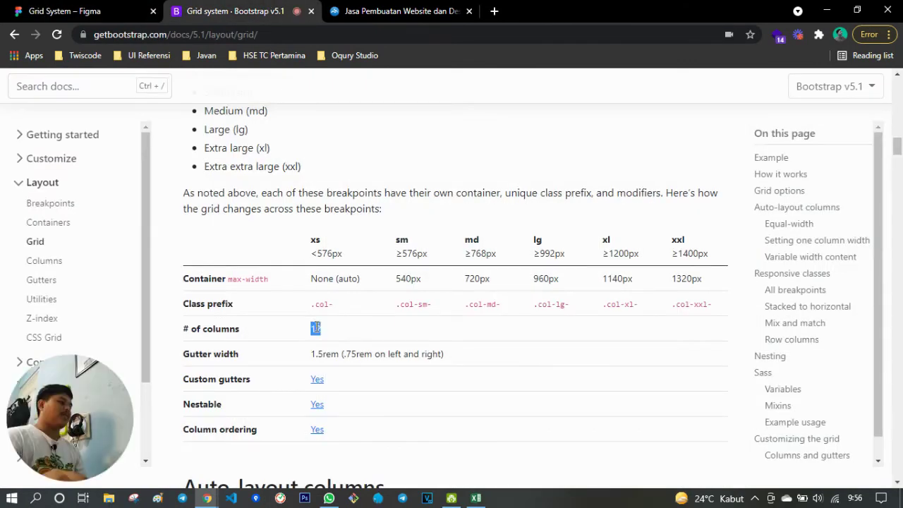
{"action": "left_click", "coordinate": [106, 11]}
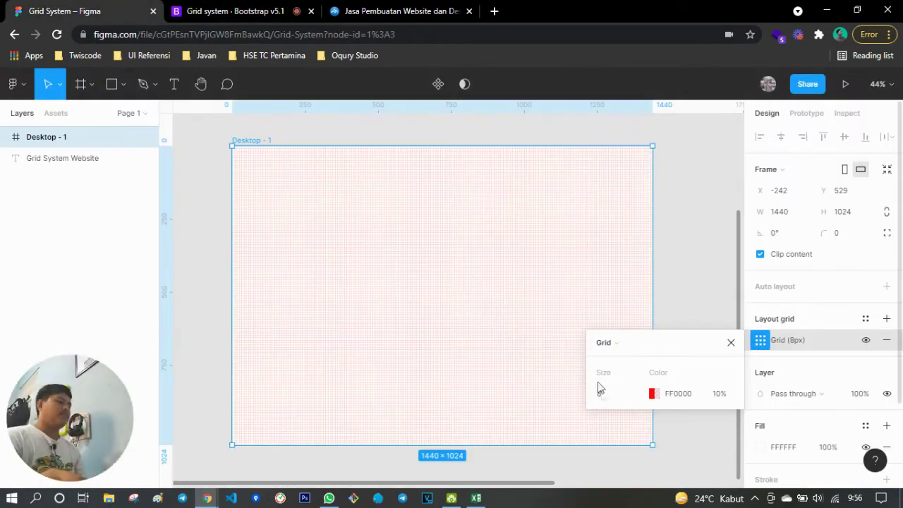
Change the layout grid to 12 Columns, Stretch type, keeping opacity at 10%.
{"action": "left_click", "coordinate": [606, 342]}
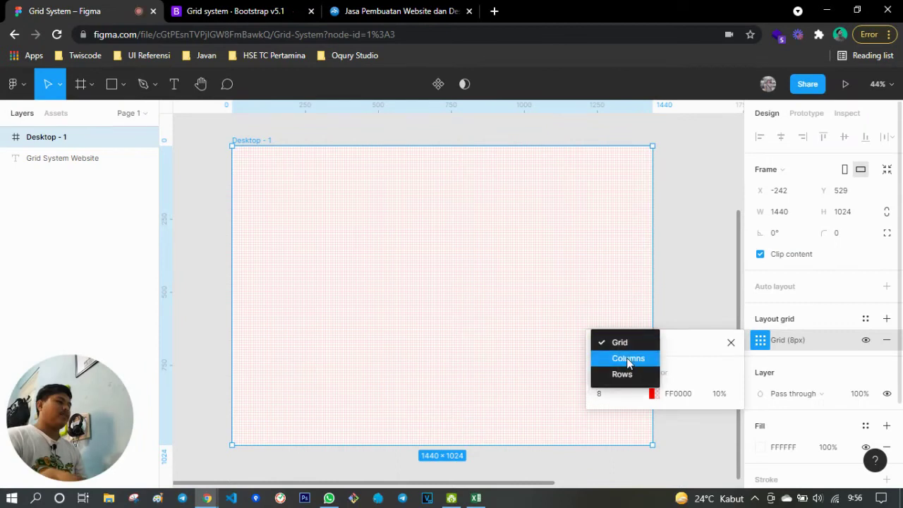
{"action": "left_click", "coordinate": [628, 359]}
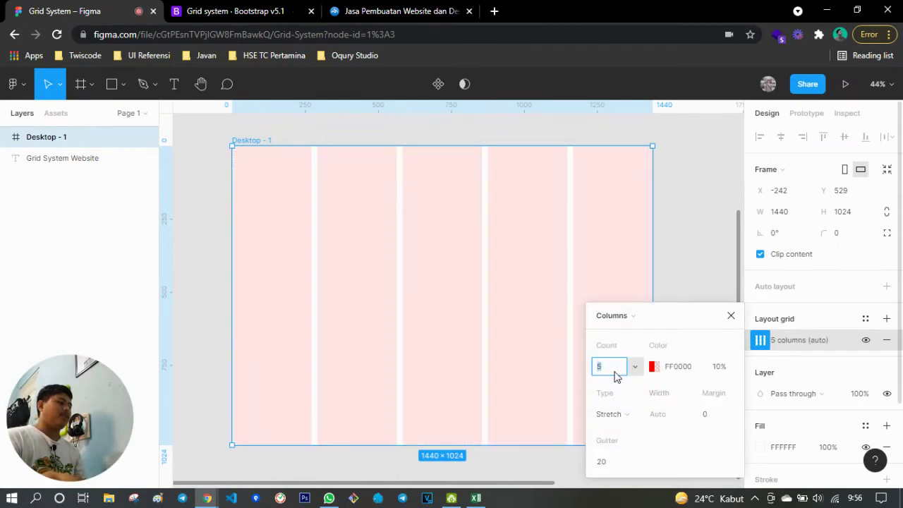
{"action": "type", "text": "12"}
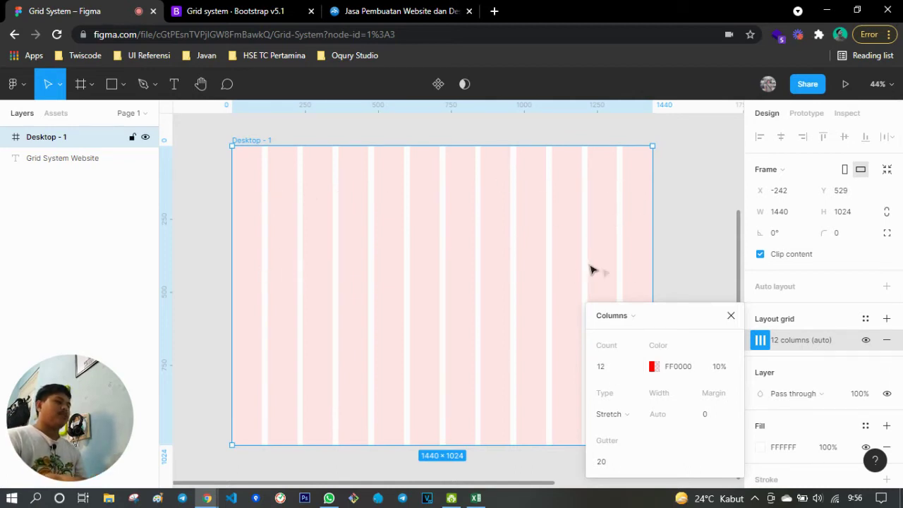
{"action": "left_click", "coordinate": [721, 368]}
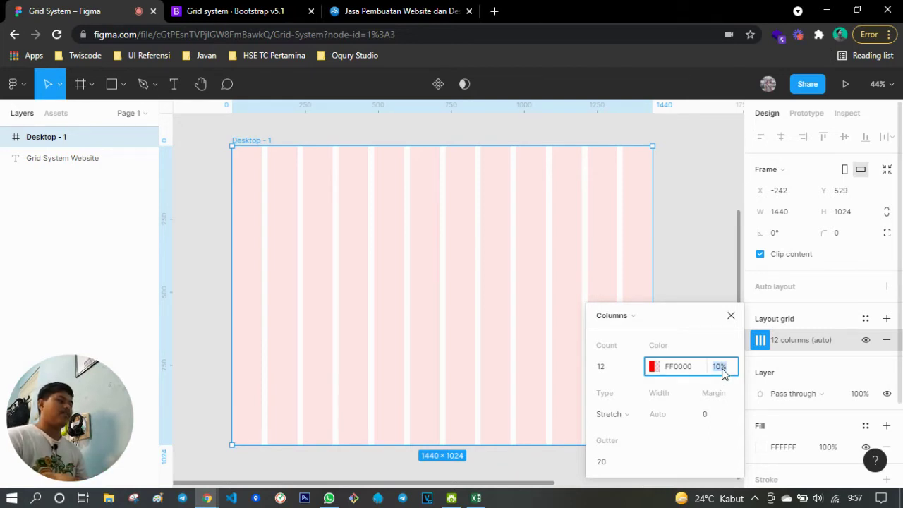
{"action": "type", "text": "5"}
{"action": "key", "text": "Return"}
{"action": "left_click", "coordinate": [723, 374]}
{"action": "key", "text": "Return"}
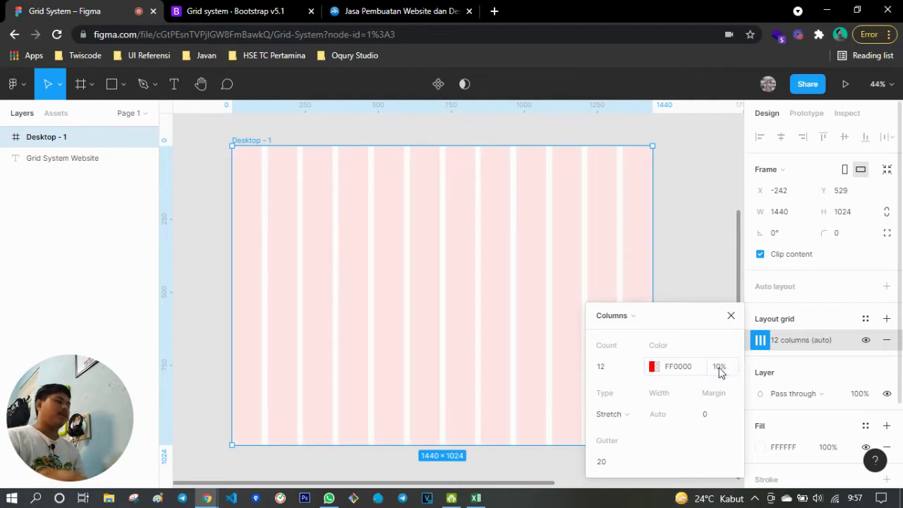
{"action": "left_click", "coordinate": [623, 419]}
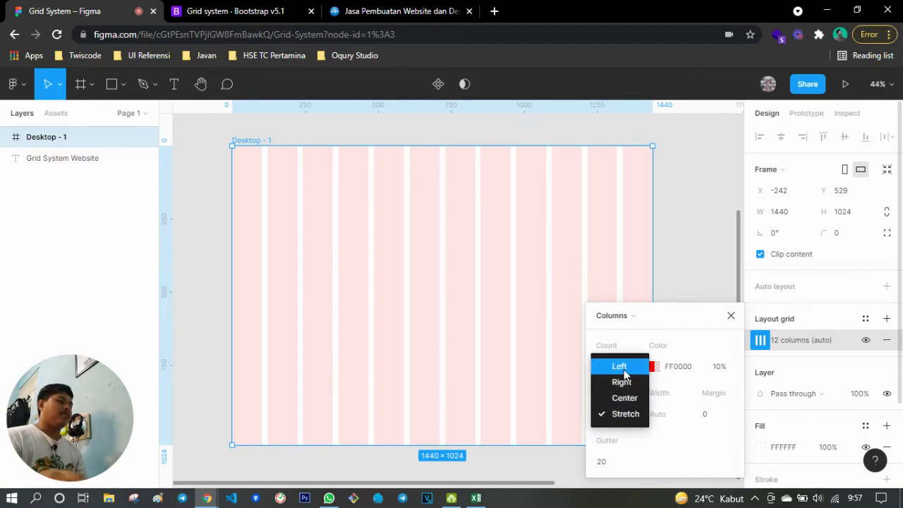
{"action": "left_click", "coordinate": [623, 415]}
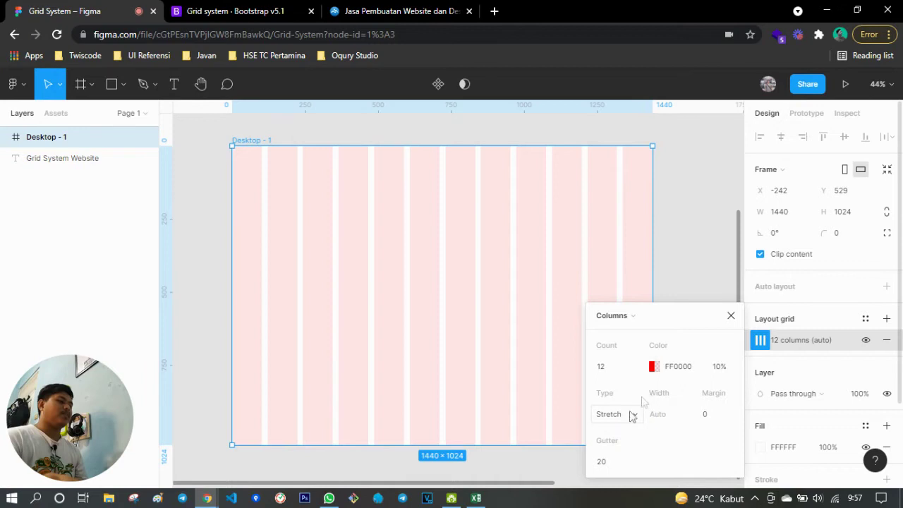
Test Center column alignment by resizing the frame, then undo and revert to Stretch.
{"action": "mouse_move", "coordinate": [650, 220]}
{"action": "left_mouse_down"}
{"action": "mouse_move", "coordinate": [419, 225]}
{"action": "mouse_move", "coordinate": [653, 228]}
{"action": "left_mouse_up"}
{"action": "left_click", "coordinate": [630, 414]}
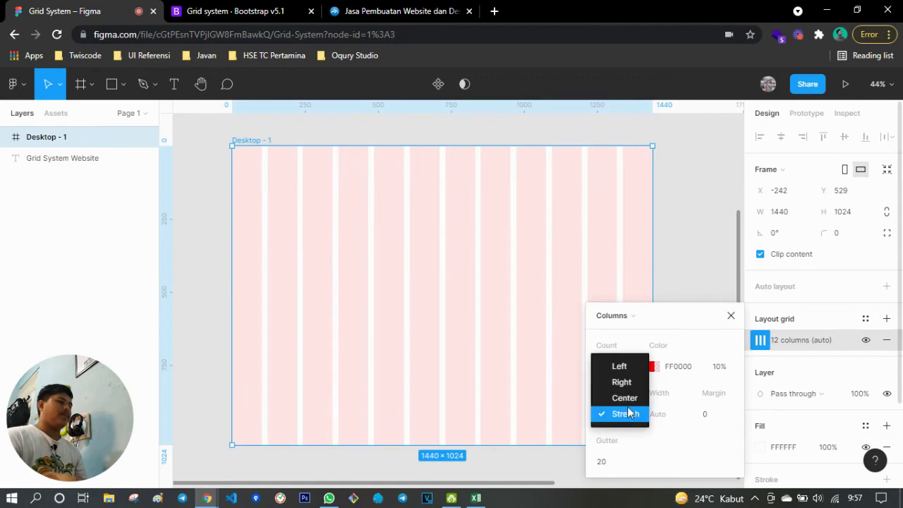
{"action": "left_click", "coordinate": [614, 397]}
{"action": "mouse_move", "coordinate": [651, 261]}
{"action": "left_mouse_down"}
{"action": "mouse_move", "coordinate": [529, 260]}
{"action": "mouse_move", "coordinate": [271, 283]}
{"action": "mouse_move", "coordinate": [490, 262]}
{"action": "mouse_move", "coordinate": [306, 284]}
{"action": "left_mouse_up"}
{"action": "key", "text": "ctrl+z"}
{"action": "left_click", "coordinate": [608, 414]}
{"action": "left_click", "coordinate": [625, 429]}
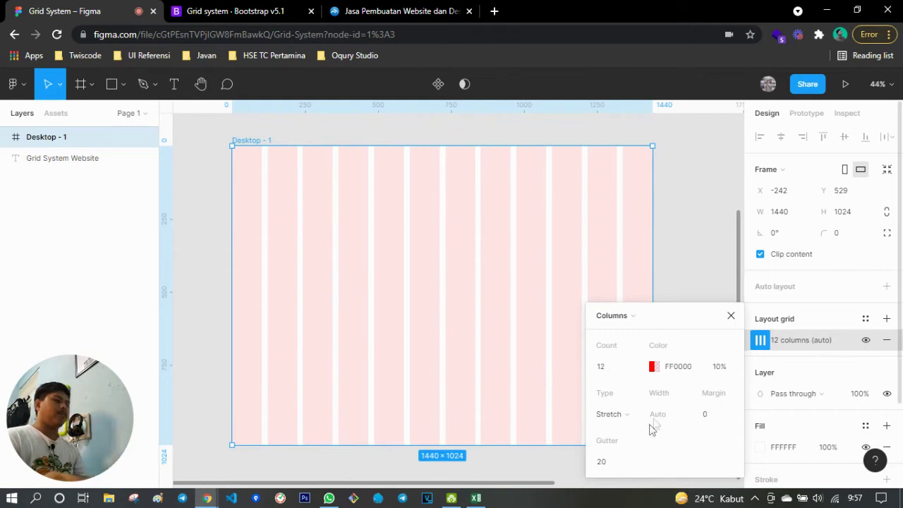
Set the column grid margin to 70 and bring the whole frame back into view.
{"action": "left_click", "coordinate": [710, 417]}
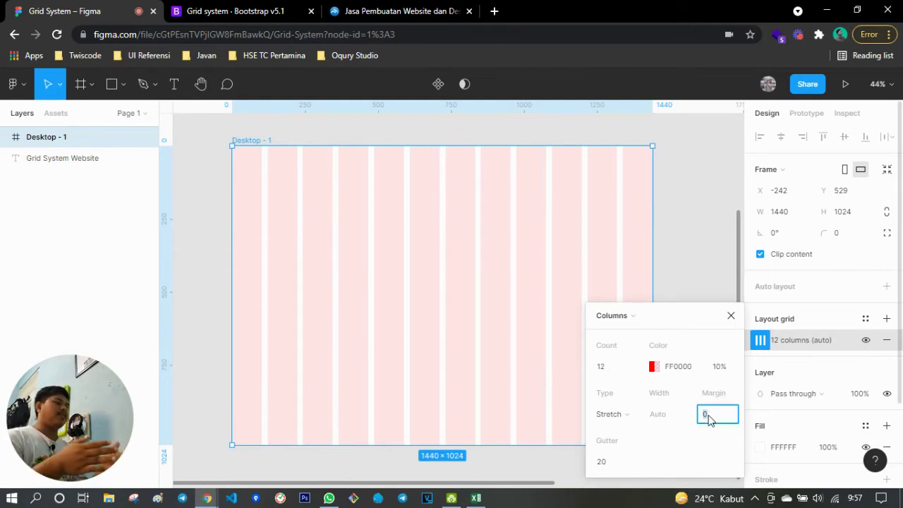
{"action": "type", "text": "70"}
{"action": "key", "text": "Return"}
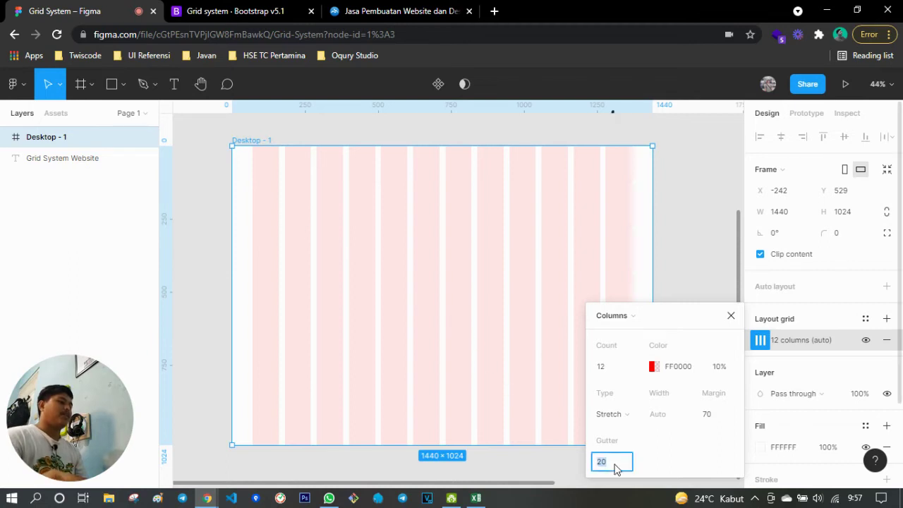
{"action": "left_click", "coordinate": [731, 315]}
{"action": "left_click", "coordinate": [696, 300]}
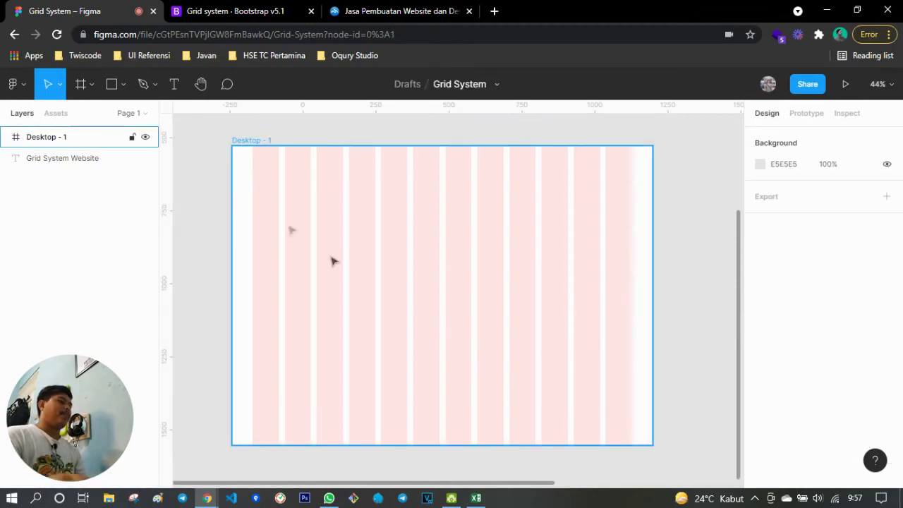
{"action": "scroll", "coordinate": [335, 262], "scroll_direction": "up", "scroll_amount": 5}
{"action": "scroll", "coordinate": [282, 205], "scroll_direction": "up", "scroll_amount": 10}
{"action": "scroll", "coordinate": [408, 246], "scroll_direction": "down", "scroll_amount": 5}
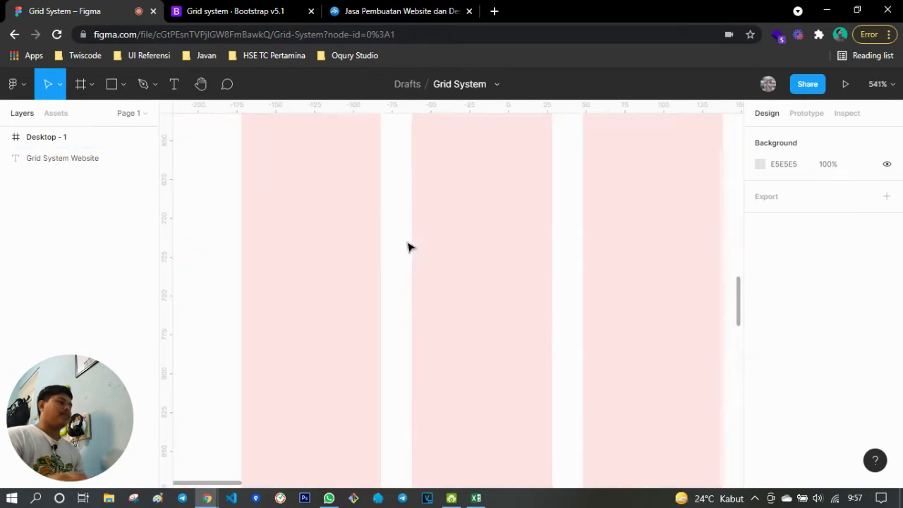
{"action": "scroll", "coordinate": [409, 262], "scroll_direction": "down", "scroll_amount": 10}
{"action": "left_click_drag", "start_coordinate": [511, 306], "coordinate": [465, 252]}
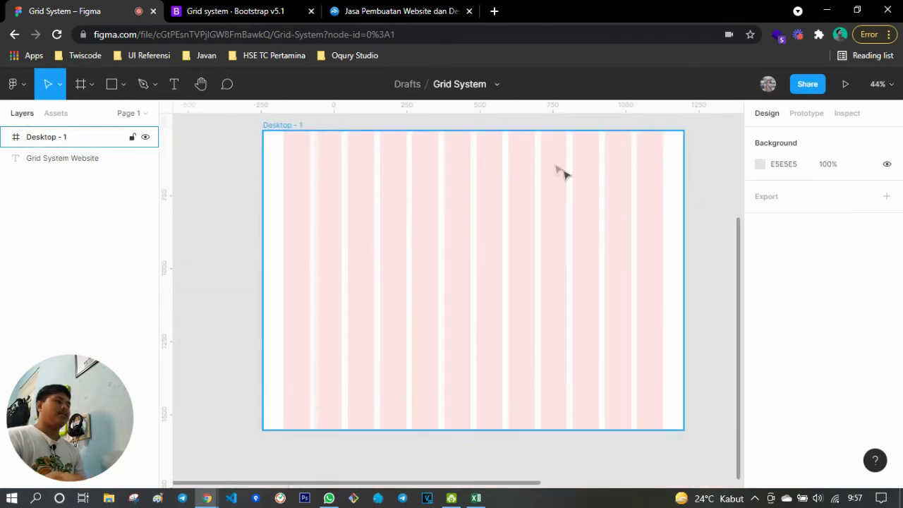
Try a 10 gutter on the column grid, then restore it to 20.
{"action": "left_click", "coordinate": [296, 125]}
{"action": "left_click", "coordinate": [760, 341]}
{"action": "left_click", "coordinate": [612, 465]}
{"action": "type", "text": "10"}
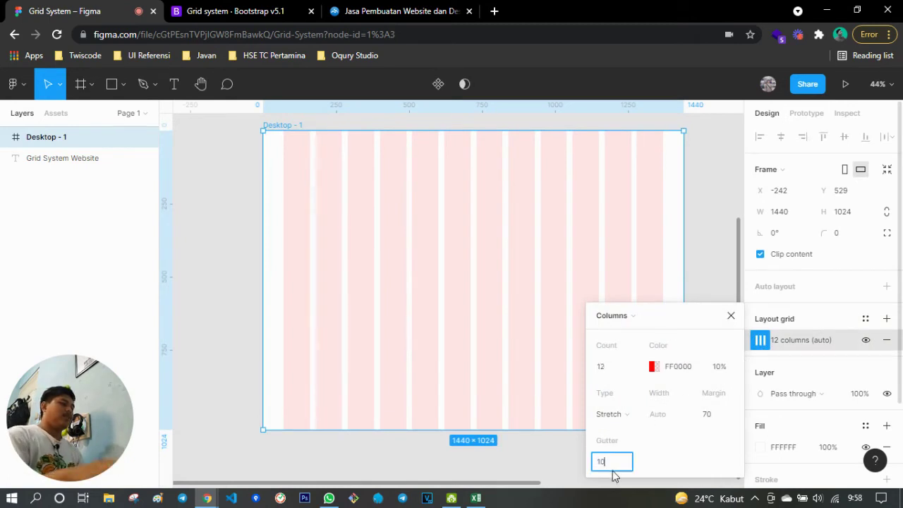
{"action": "key", "text": "Return"}
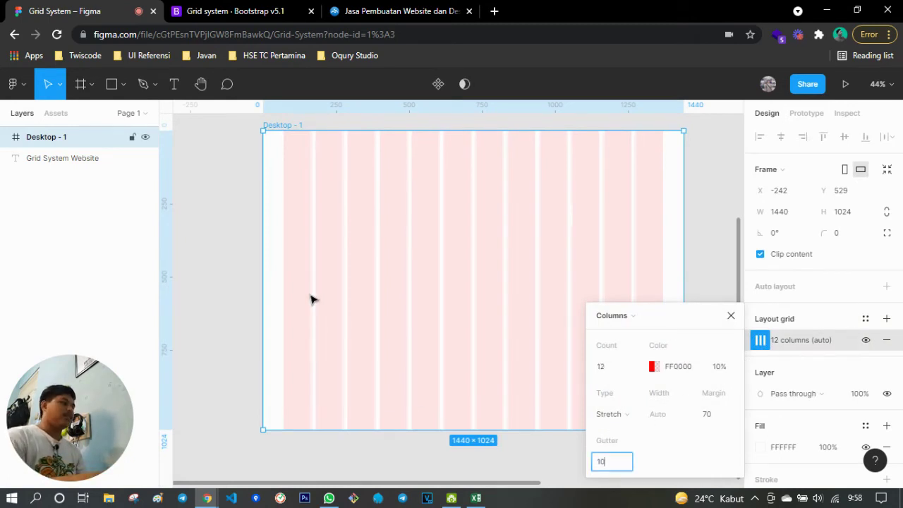
{"action": "left_click", "coordinate": [612, 463]}
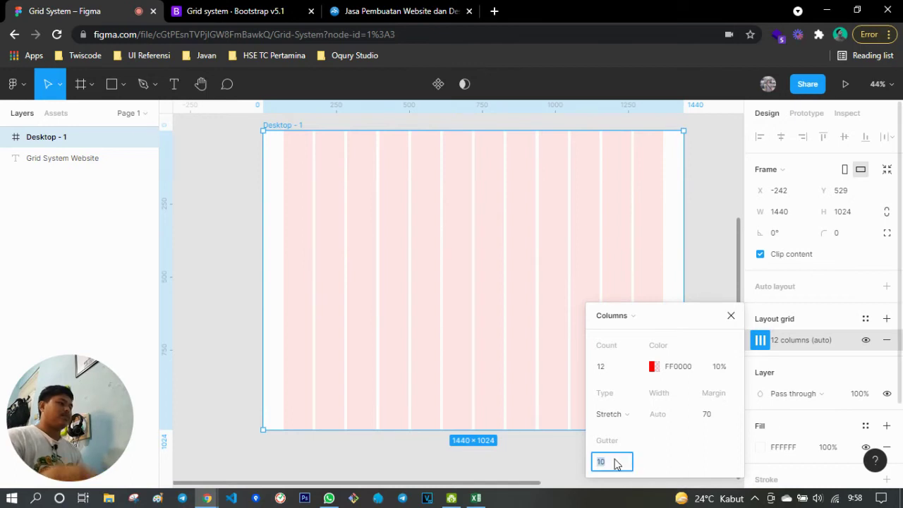
{"action": "type", "text": "20"}
{"action": "key", "text": "Return"}
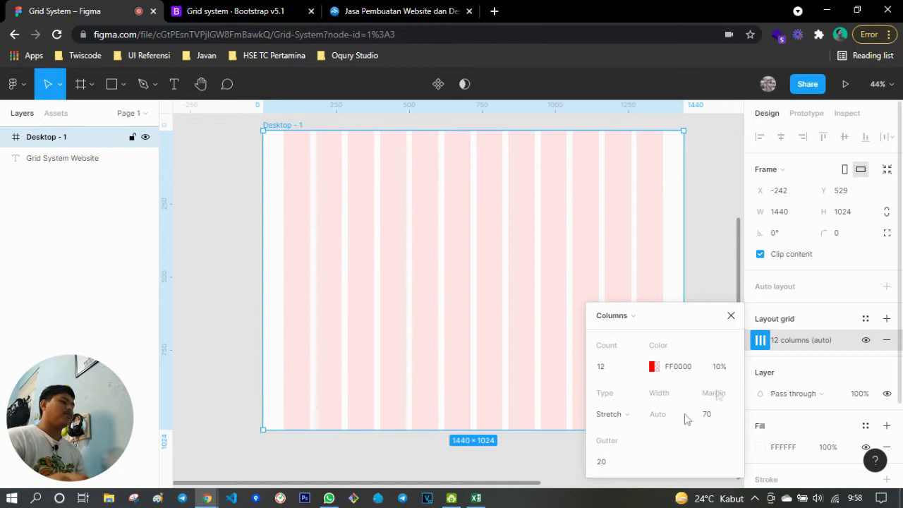
{"action": "left_click", "coordinate": [731, 315]}
{"action": "left_click", "coordinate": [698, 258]}
{"action": "left_click_drag", "start_coordinate": [685, 247], "coordinate": [675, 249]}
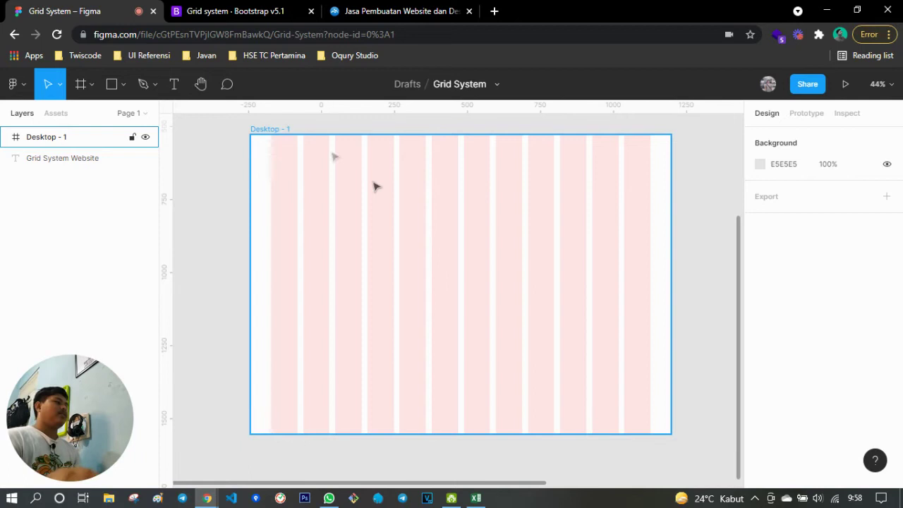
Draw a wide block across the frame's top, aligned to the 70 left margin.
{"action": "left_click", "coordinate": [111, 85]}
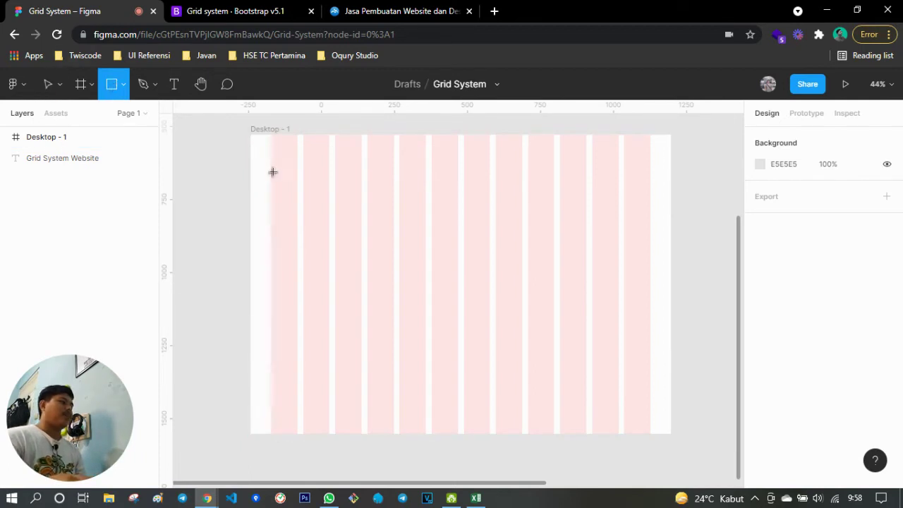
{"action": "left_click_drag", "start_coordinate": [272, 175], "coordinate": [651, 291]}
{"action": "left_click_drag", "start_coordinate": [270, 227], "coordinate": [271, 228]}
{"action": "left_click_drag", "start_coordinate": [444, 214], "coordinate": [443, 197]}
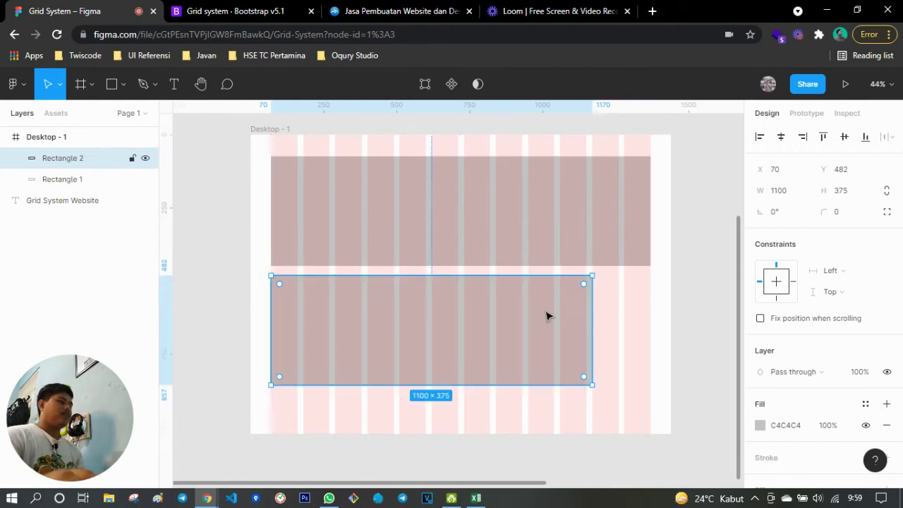
Add two 640-wide half-width blocks side by side below the wide block.
{"action": "mouse_move", "coordinate": [595, 316]}
{"action": "left_mouse_down"}
{"action": "mouse_move", "coordinate": [652, 318]}
{"action": "mouse_move", "coordinate": [458, 318]}
{"action": "left_mouse_up"}
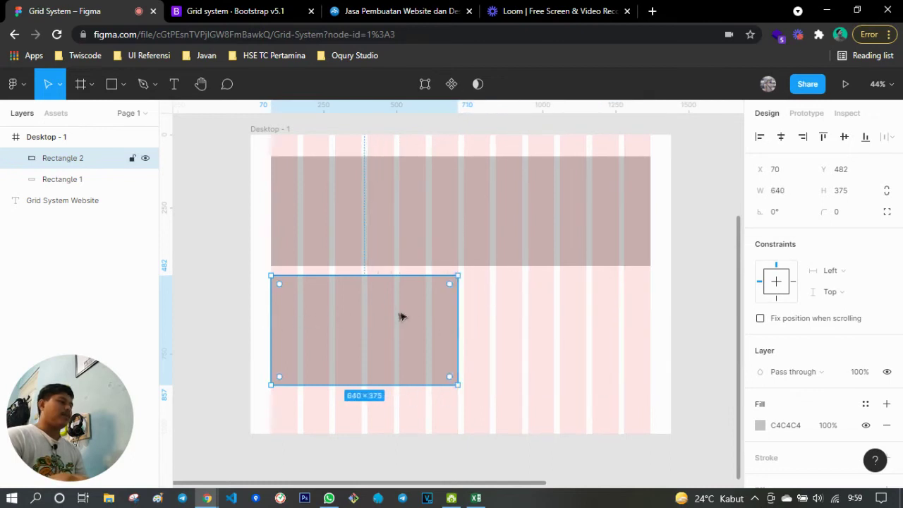
{"action": "key", "text": "ctrl+c"}
{"action": "key", "text": "ctrl+v"}
{"action": "left_click_drag", "start_coordinate": [398, 319], "coordinate": [594, 319]}
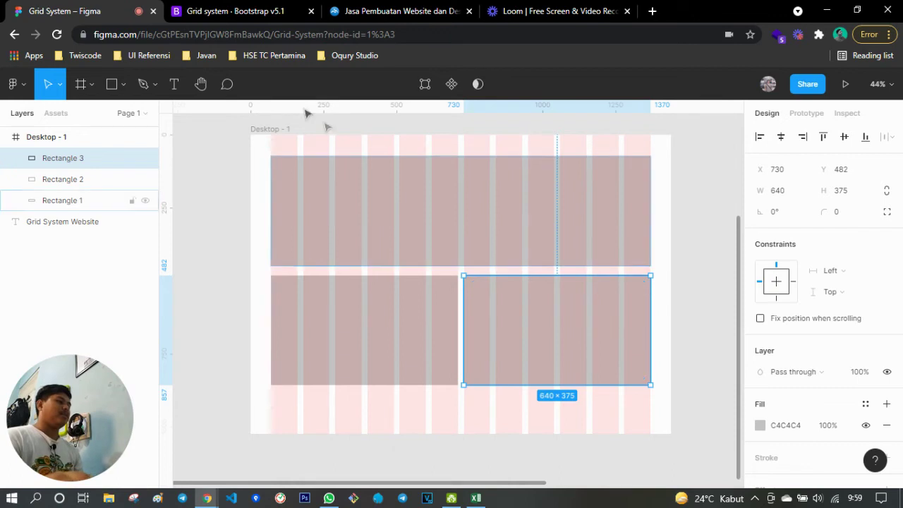
{"action": "left_click", "coordinate": [286, 128]}
Hide the column layout grid and make the Desktop - 1 frame taller.
{"action": "left_click", "coordinate": [866, 361]}
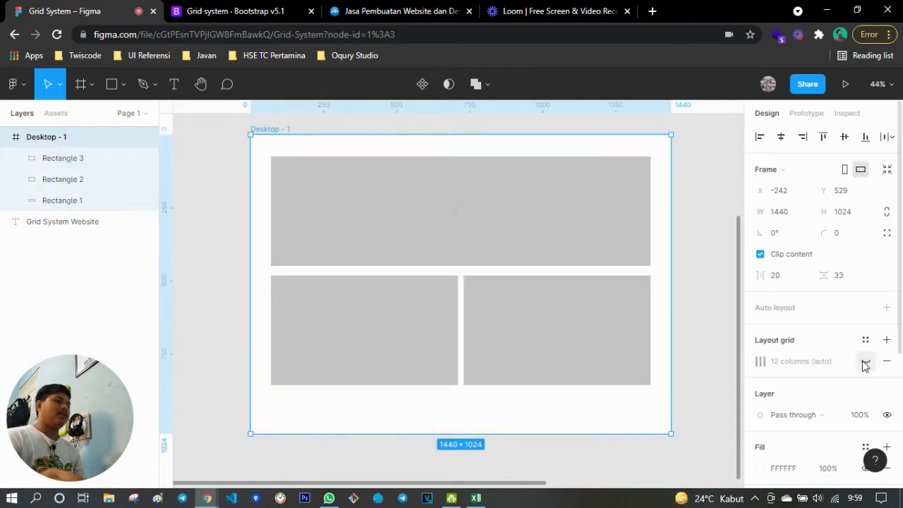
{"action": "left_click", "coordinate": [524, 318]}
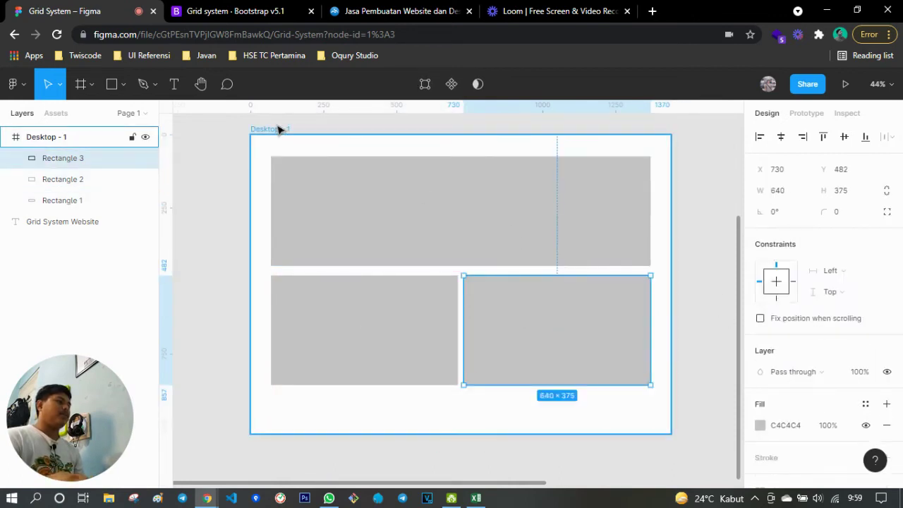
{"action": "left_click", "coordinate": [280, 129]}
{"action": "mouse_move", "coordinate": [469, 433]}
{"action": "left_mouse_down"}
{"action": "mouse_move", "coordinate": [468, 443]}
{"action": "mouse_move", "coordinate": [443, 392]}
{"action": "left_mouse_up"}
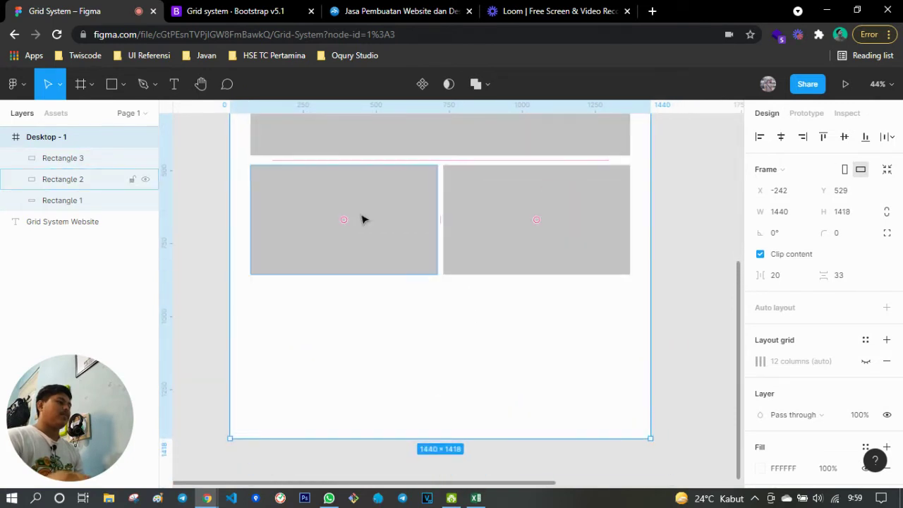
Duplicate the left block below it, narrow it to 450 wide, and copy it into a row of three.
{"action": "left_click", "coordinate": [363, 218]}
{"action": "key", "text": "ctrl+c"}
{"action": "key", "text": "ctrl+v"}
{"action": "left_click_drag", "start_coordinate": [395, 204], "coordinate": [396, 324]}
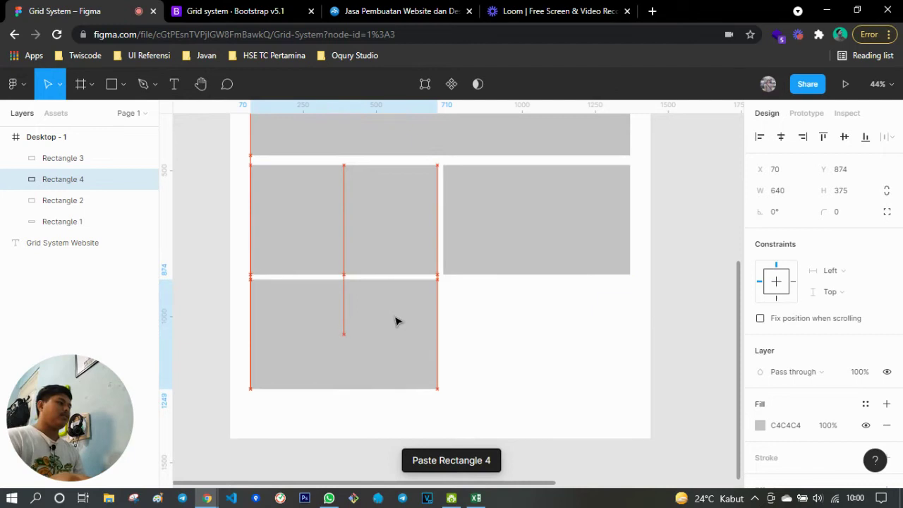
{"action": "mouse_move", "coordinate": [438, 344]}
{"action": "left_mouse_down"}
{"action": "mouse_move", "coordinate": [382, 344]}
{"action": "mouse_move", "coordinate": [626, 339]}
{"action": "mouse_move", "coordinate": [611, 342]}
{"action": "left_mouse_up"}
{"action": "key", "text": "ctrl+c"}
{"action": "key", "text": "ctrl+v"}
{"action": "key", "text": "ctrl+c"}
{"action": "key", "text": "ctrl+v"}
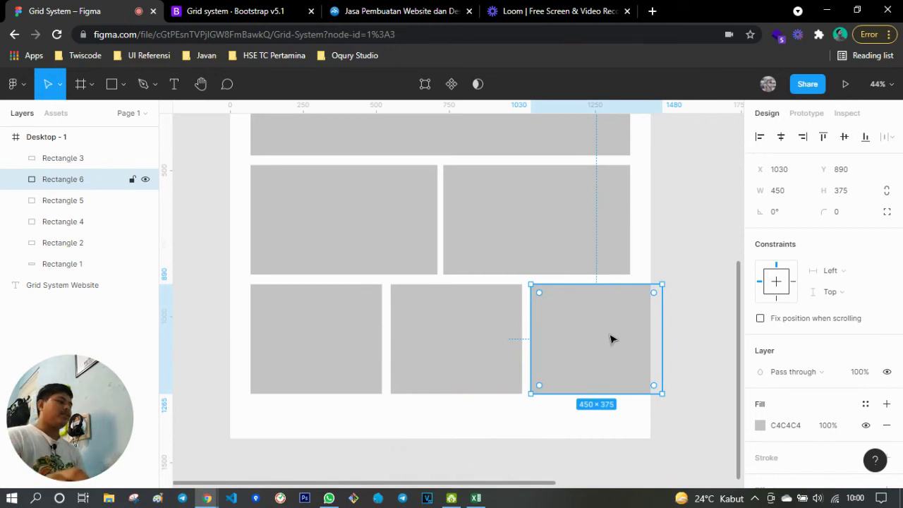
Delete the three bottom rectangles and show the frame's 12-column layout grid again.
{"action": "scroll", "coordinate": [611, 339], "scroll_direction": "up", "scroll_amount": 2}
{"action": "scroll", "coordinate": [611, 339], "scroll_direction": "down", "scroll_amount": 1}
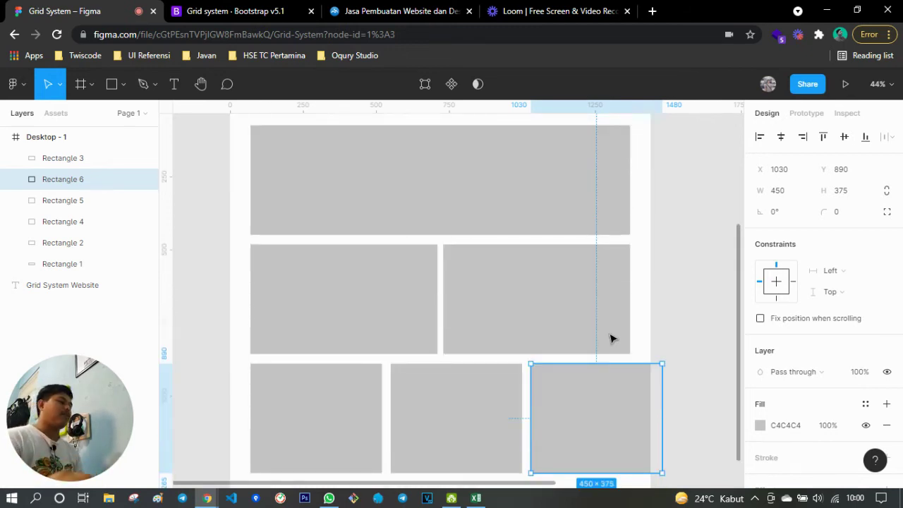
{"action": "scroll", "coordinate": [611, 340], "scroll_direction": "down", "scroll_amount": 2}
{"action": "scroll", "coordinate": [599, 330], "scroll_direction": "up", "scroll_amount": 1}
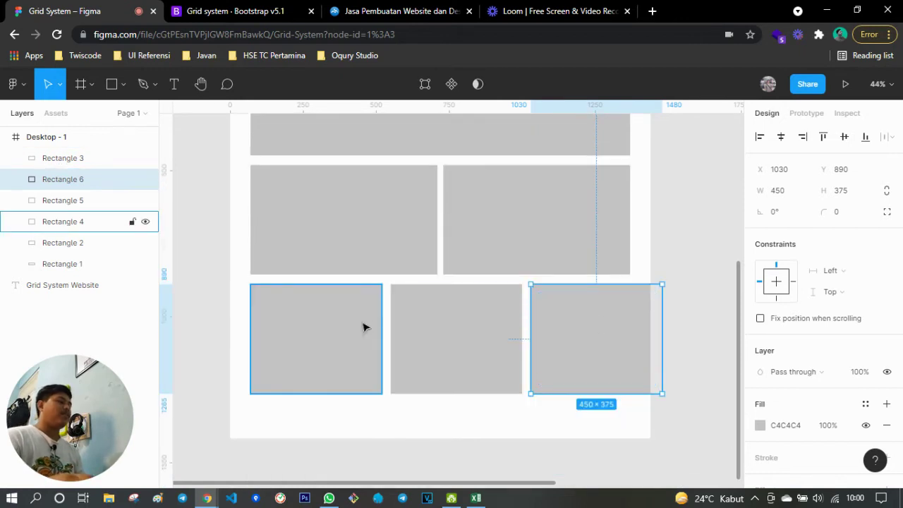
{"action": "left_click", "coordinate": [435, 343], "text": "shift"}
{"action": "left_click", "coordinate": [317, 343], "text": "shift"}
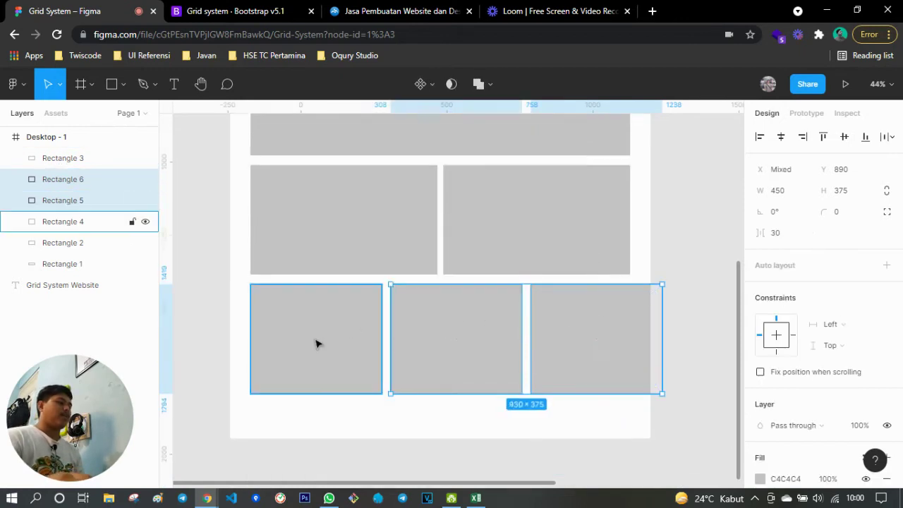
{"action": "key", "text": "Delete"}
{"action": "scroll", "coordinate": [310, 356], "scroll_direction": "up", "scroll_amount": 1}
{"action": "scroll", "coordinate": [321, 403], "scroll_direction": "up", "scroll_amount": 2}
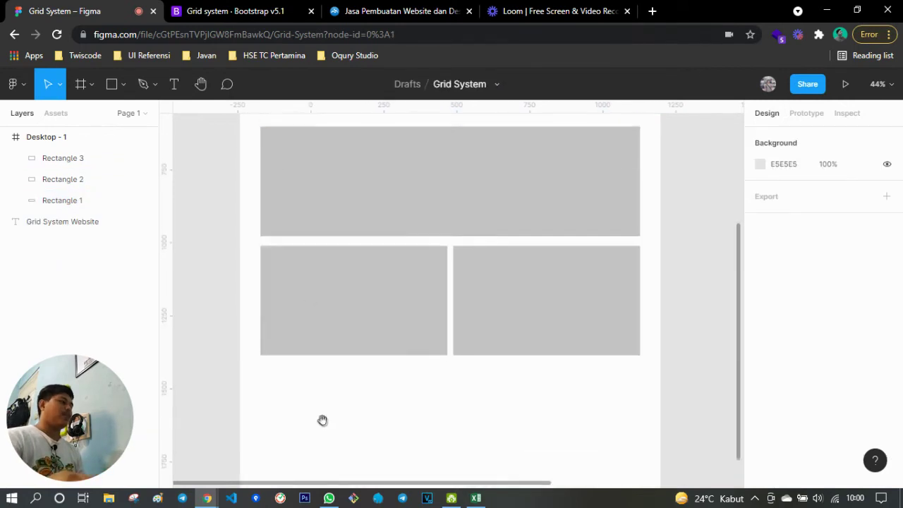
{"action": "left_click", "coordinate": [272, 132]}
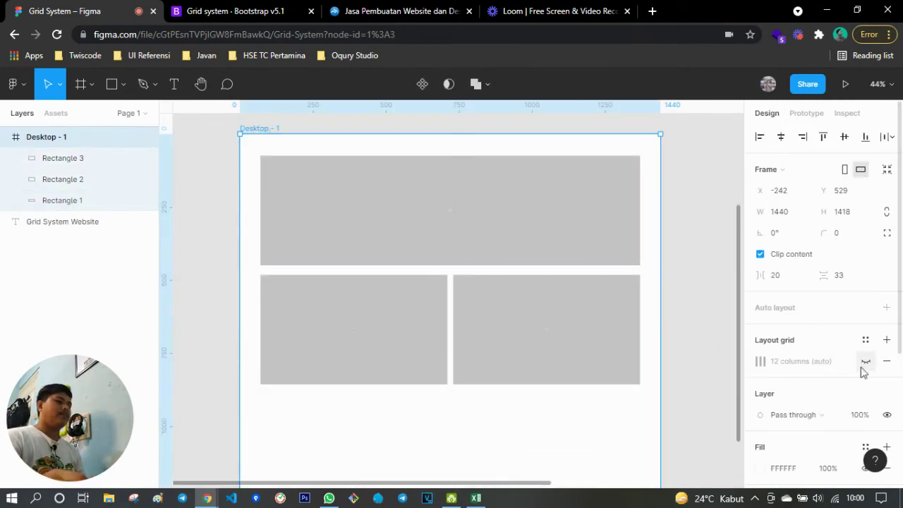
{"action": "left_click", "coordinate": [866, 361]}
Paste a copy of Rectangle 2 into the bottom row at Y 890 and narrow it to 420 wide.
{"action": "scroll", "coordinate": [535, 337], "scroll_direction": "down", "scroll_amount": 4}
{"action": "scroll", "coordinate": [494, 296], "scroll_direction": "up", "scroll_amount": 2}
{"action": "left_click", "coordinate": [414, 262]}
{"action": "key", "text": "ctrl+c"}
{"action": "key", "text": "ctrl+v"}
{"action": "left_click_drag", "start_coordinate": [411, 259], "coordinate": [409, 378]}
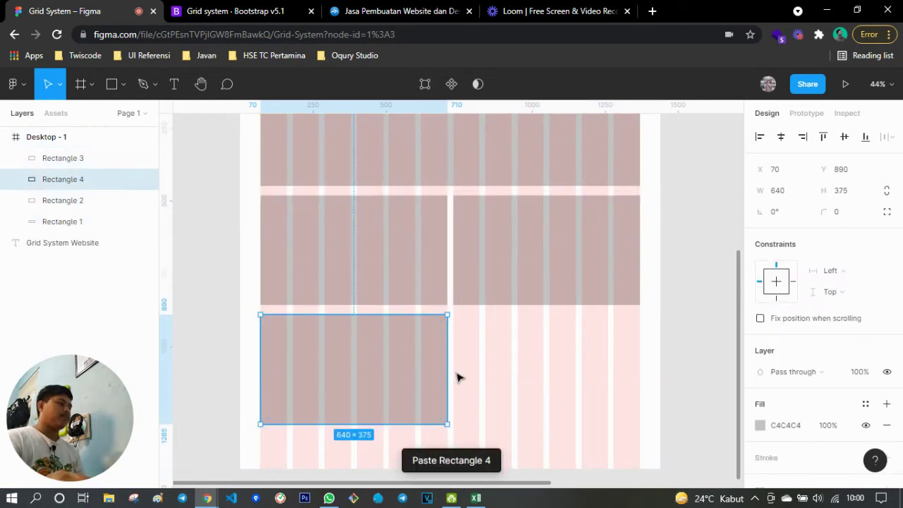
{"action": "left_click_drag", "start_coordinate": [448, 378], "coordinate": [383, 377]}
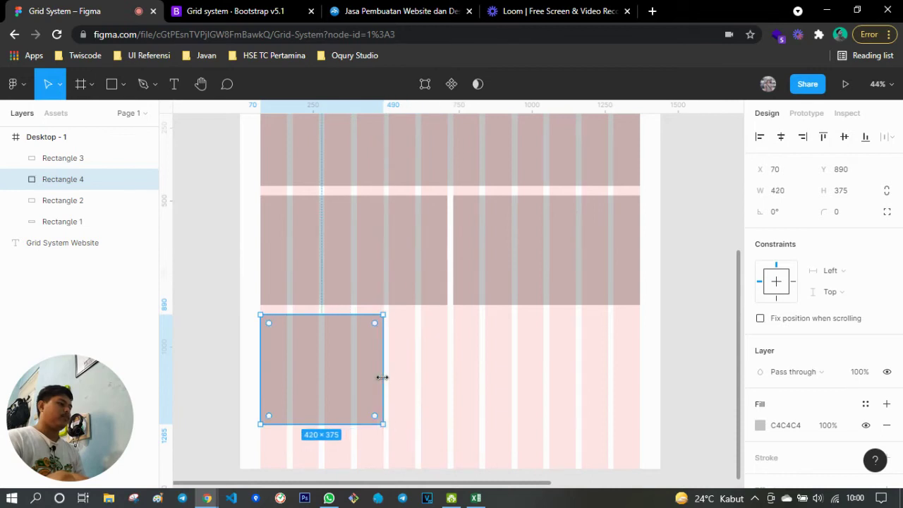
Paste two more 420-wide copies and place them at X 510 and X 950.
{"action": "key", "text": "ctrl+v"}
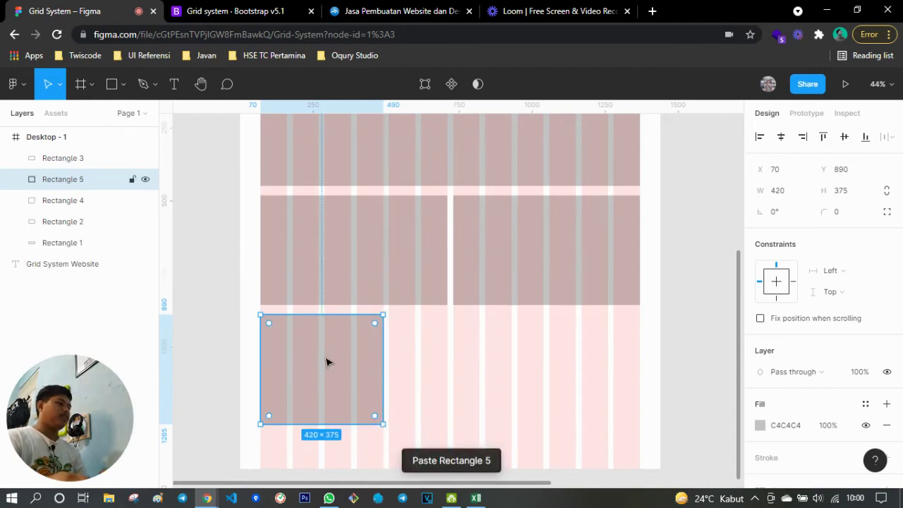
{"action": "left_click_drag", "start_coordinate": [327, 362], "coordinate": [454, 361]}
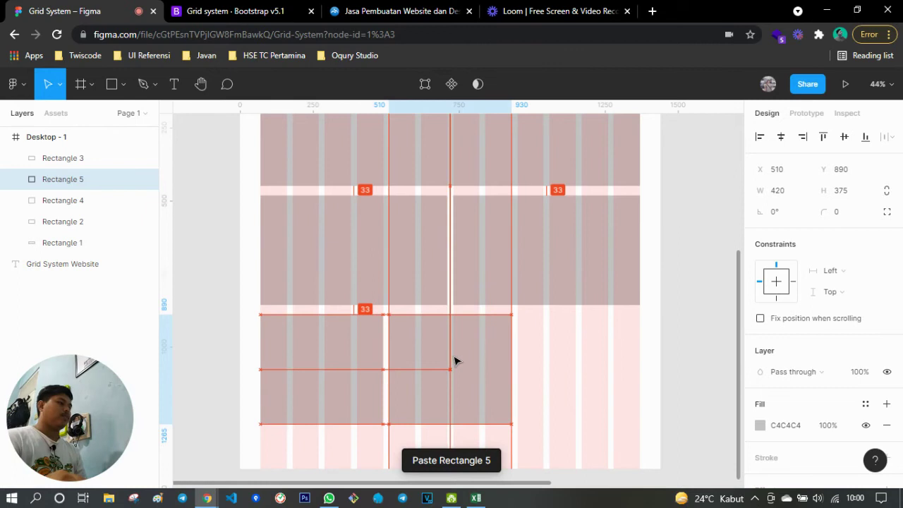
{"action": "key", "text": "ctrl+z"}
{"action": "key", "text": "ctrl+shift+z"}
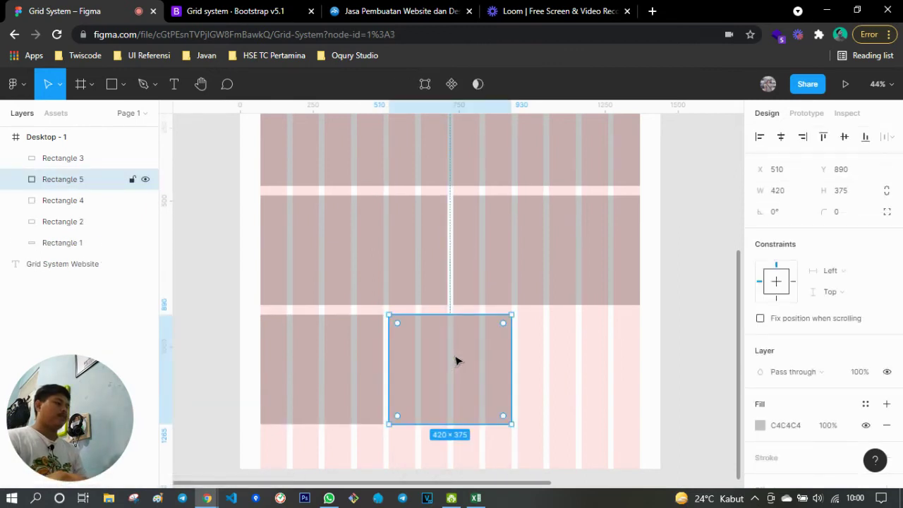
{"action": "key", "text": "ctrl+v"}
{"action": "left_click_drag", "start_coordinate": [456, 361], "coordinate": [585, 359]}
{"action": "scroll", "coordinate": [711, 345], "scroll_direction": "down", "scroll_amount": 2}
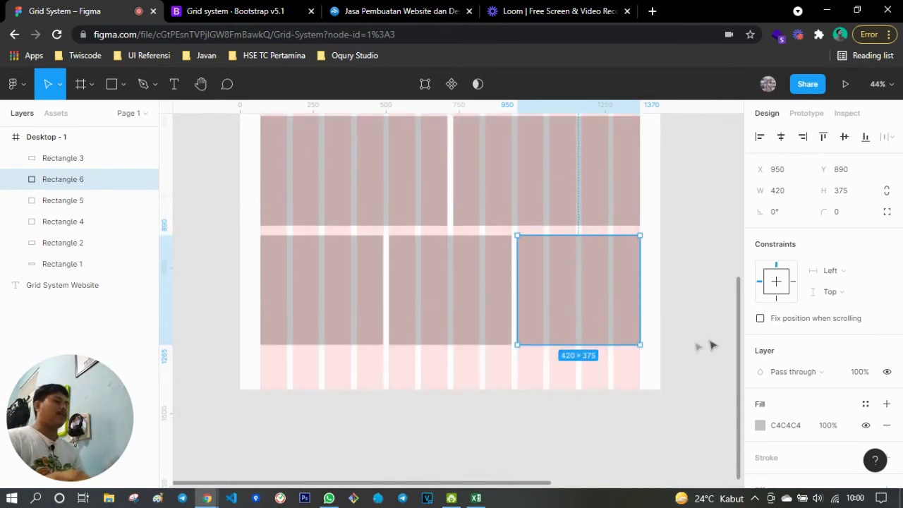
{"action": "left_click", "coordinate": [684, 344]}
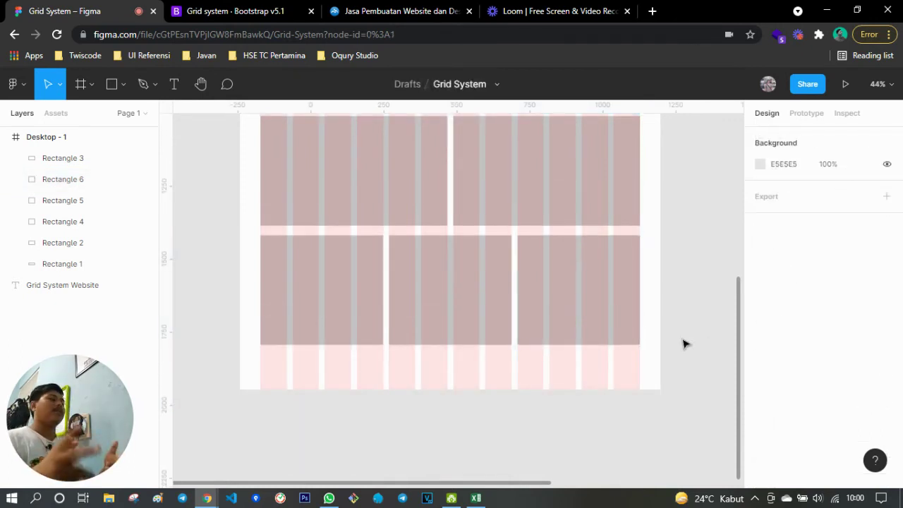
Inspect the positions of the left and right middle rectangles in Desktop - 1.
{"action": "scroll", "coordinate": [685, 343], "scroll_direction": "up", "scroll_amount": 6}
{"action": "scroll", "coordinate": [681, 344], "scroll_direction": "down", "scroll_amount": 2}
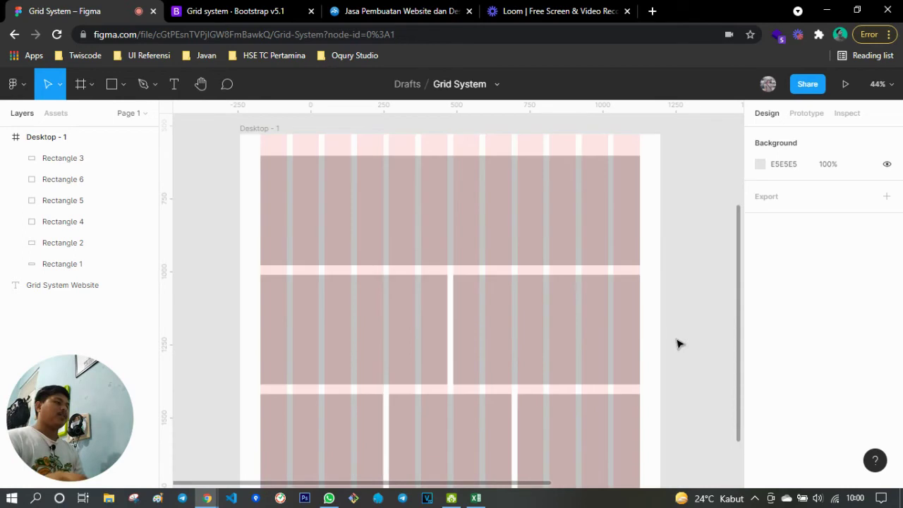
{"action": "scroll", "coordinate": [676, 344], "scroll_direction": "down", "scroll_amount": 2}
{"action": "scroll", "coordinate": [673, 335], "scroll_direction": "up", "scroll_amount": 2}
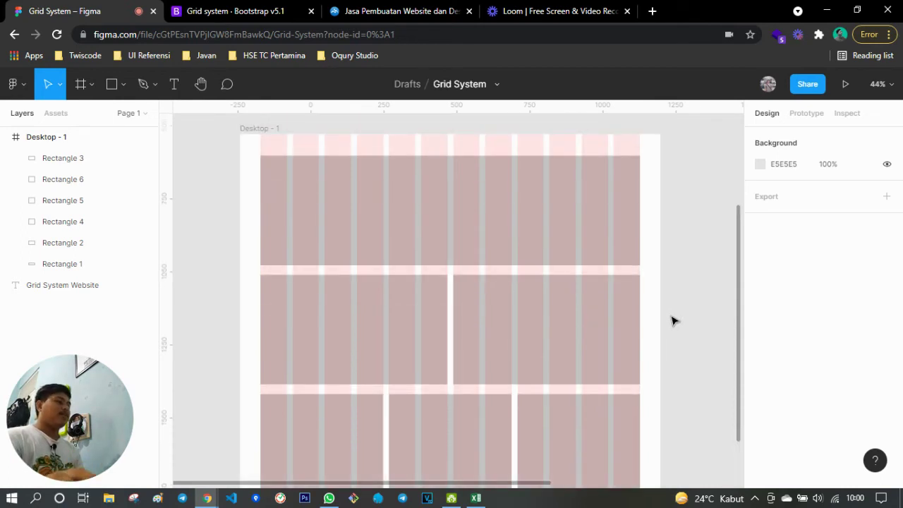
{"action": "left_click", "coordinate": [254, 130]}
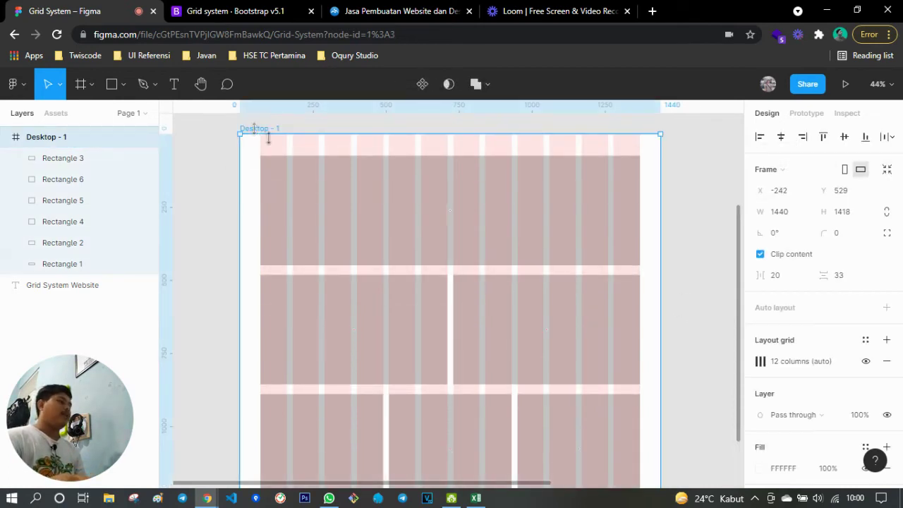
{"action": "left_click", "coordinate": [410, 327]}
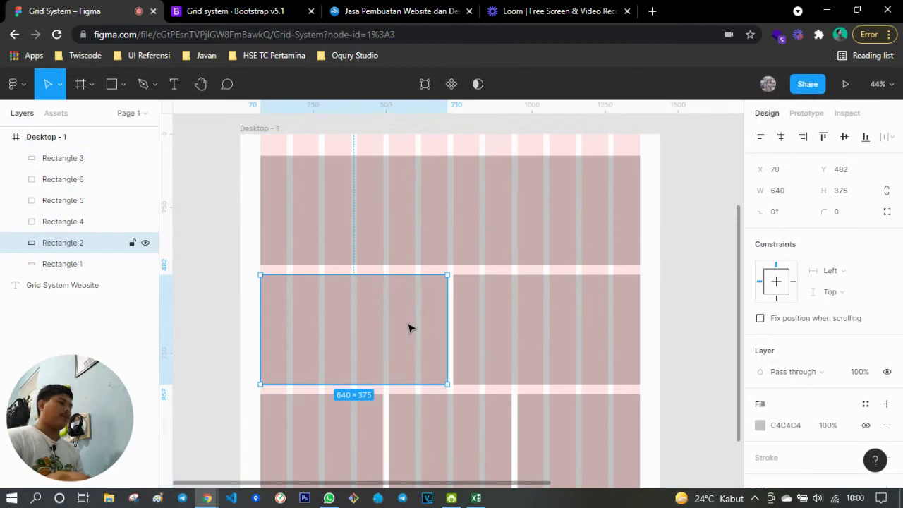
{"action": "left_click", "coordinate": [544, 298]}
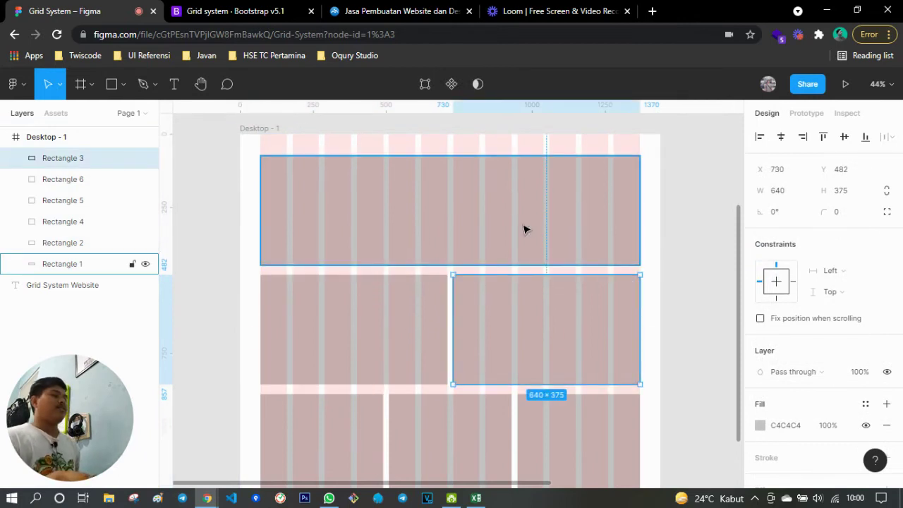
{"action": "left_click", "coordinate": [424, 337]}
{"action": "scroll", "coordinate": [398, 321], "scroll_direction": "down", "scroll_amount": 2}
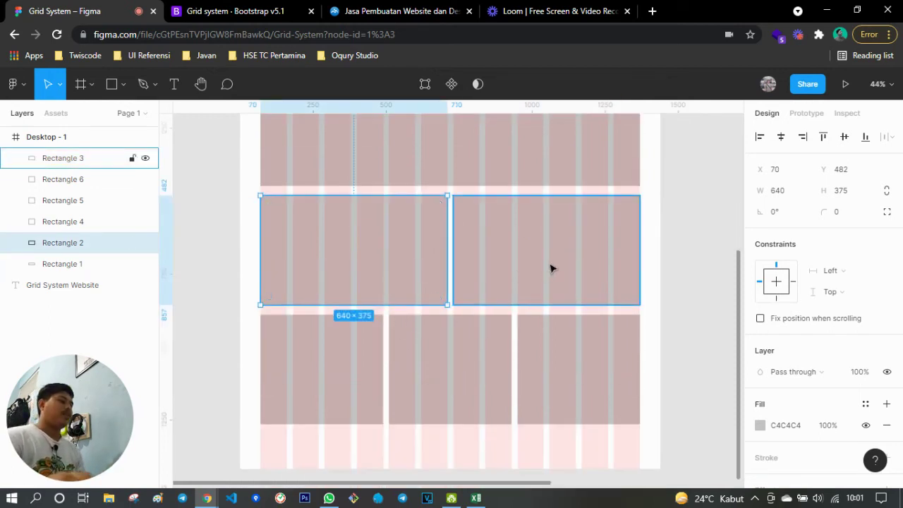
{"action": "left_click", "coordinate": [549, 266]}
{"action": "left_click", "coordinate": [406, 289]}
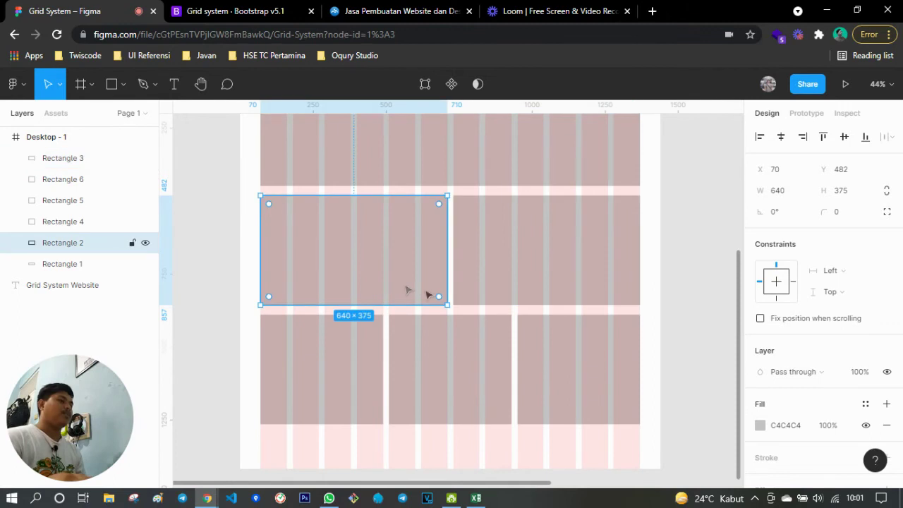
Select the three bottom rectangles and the frame to verify the new row.
{"action": "left_click", "coordinate": [355, 371]}
{"action": "left_click", "coordinate": [452, 371]}
{"action": "left_click", "coordinate": [554, 367]}
{"action": "scroll", "coordinate": [508, 353], "scroll_direction": "up", "scroll_amount": 2}
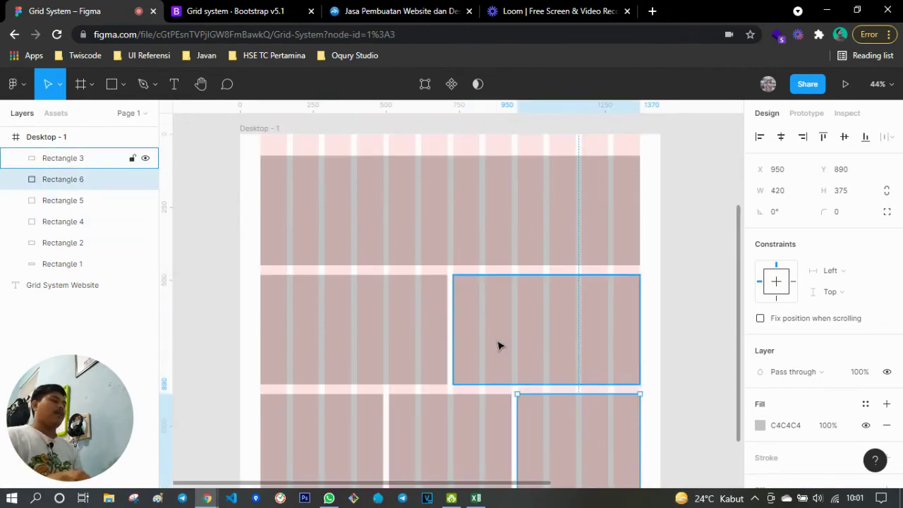
{"action": "left_click", "coordinate": [694, 290]}
{"action": "key", "text": "ctrl+a"}
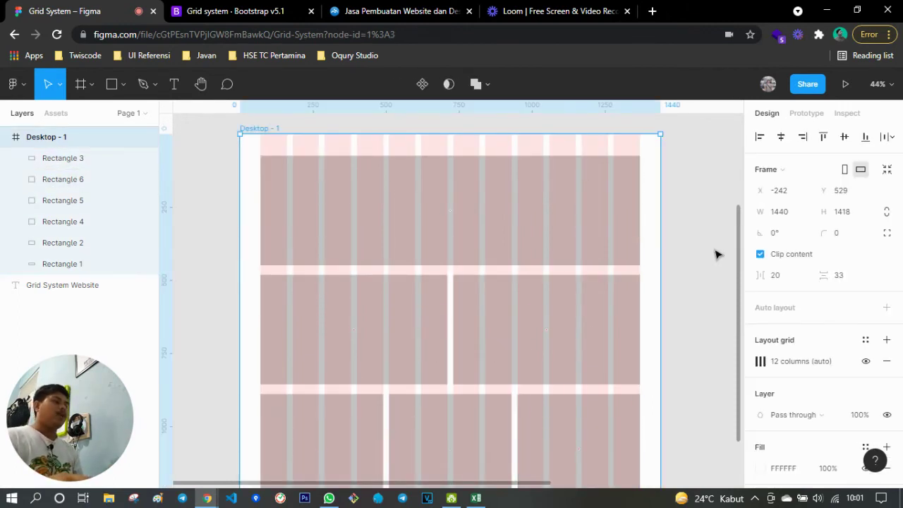
{"action": "left_click", "coordinate": [595, 341]}
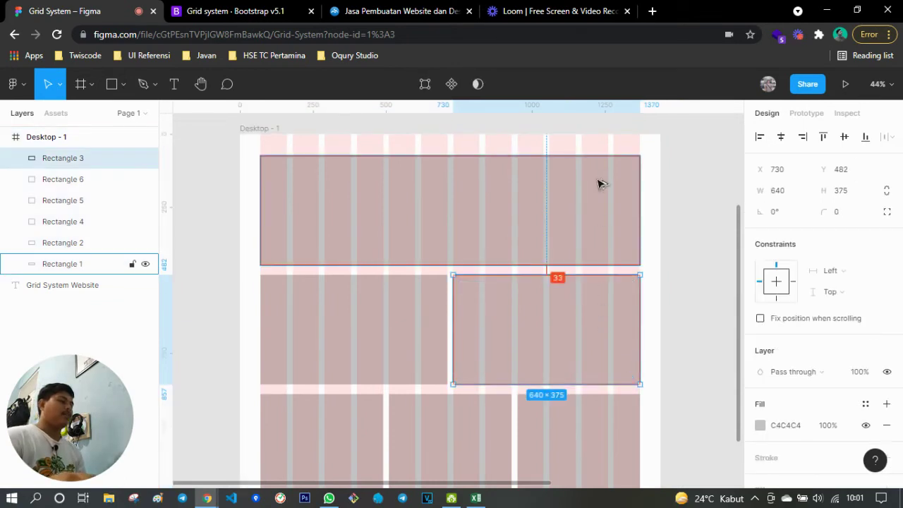
Add a Rows layout grid to Desktop - 1 with a count of 1000.
{"action": "left_click", "coordinate": [276, 131]}
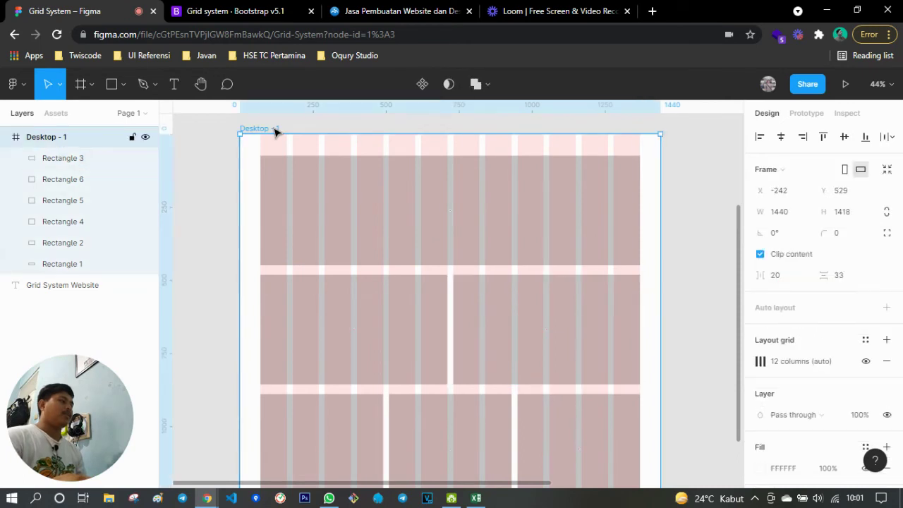
{"action": "left_click", "coordinate": [887, 341]}
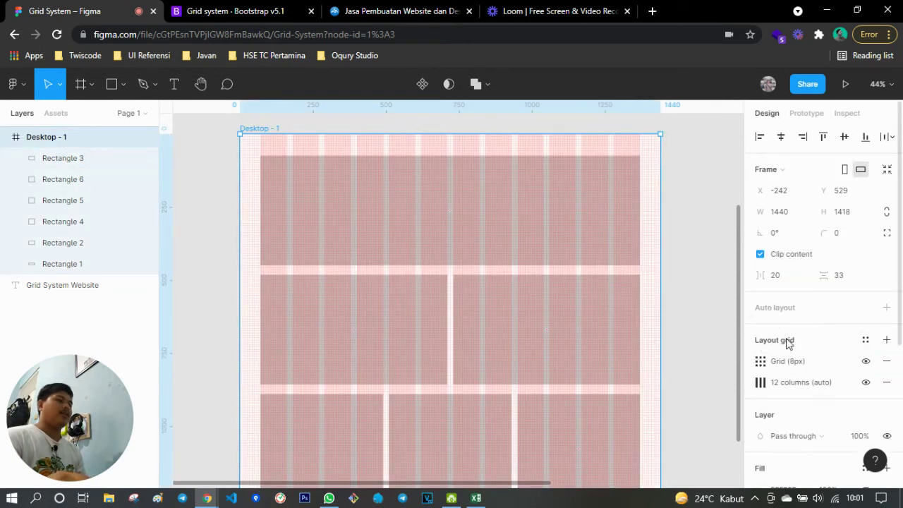
{"action": "left_click", "coordinate": [760, 362]}
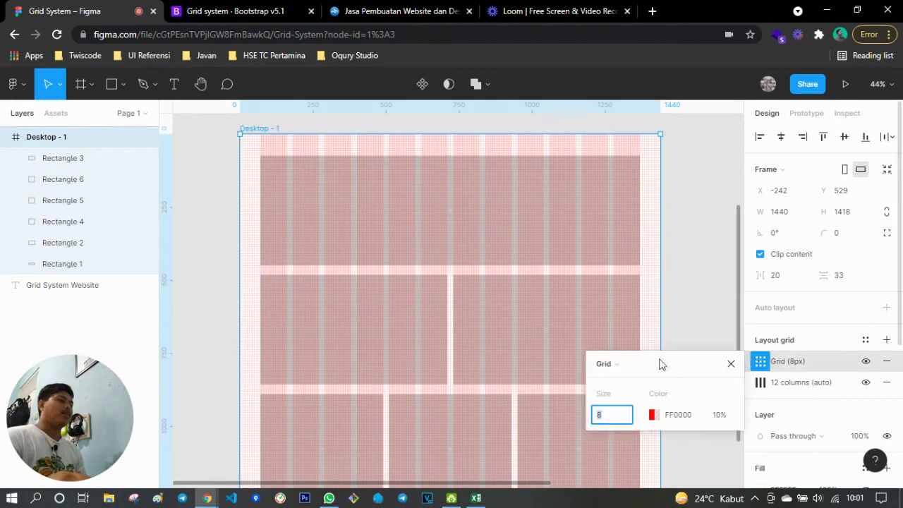
{"action": "left_click", "coordinate": [605, 364]}
{"action": "left_click", "coordinate": [618, 397]}
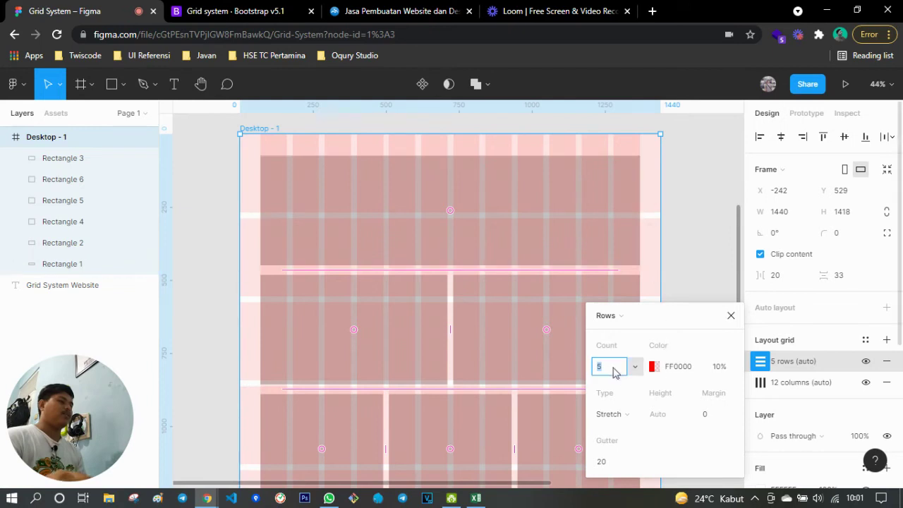
{"action": "type", "text": "1000"}
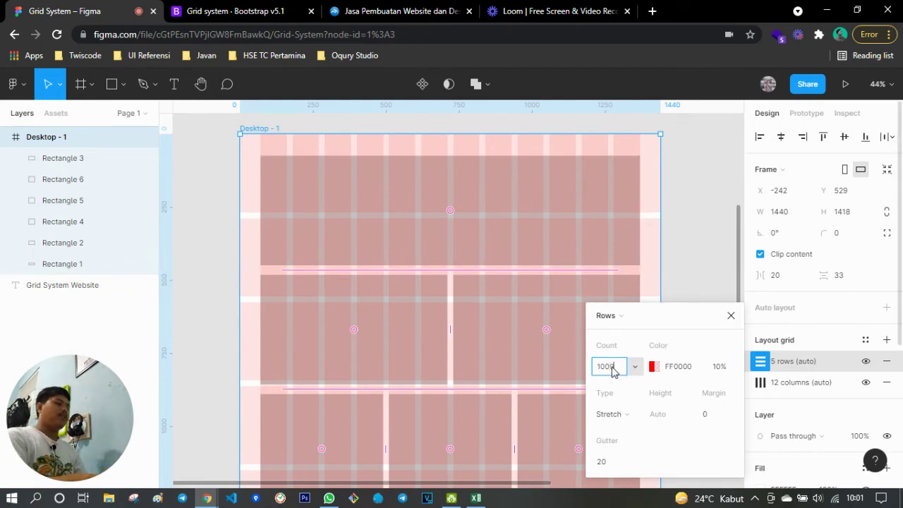
{"action": "key", "text": "Return"}
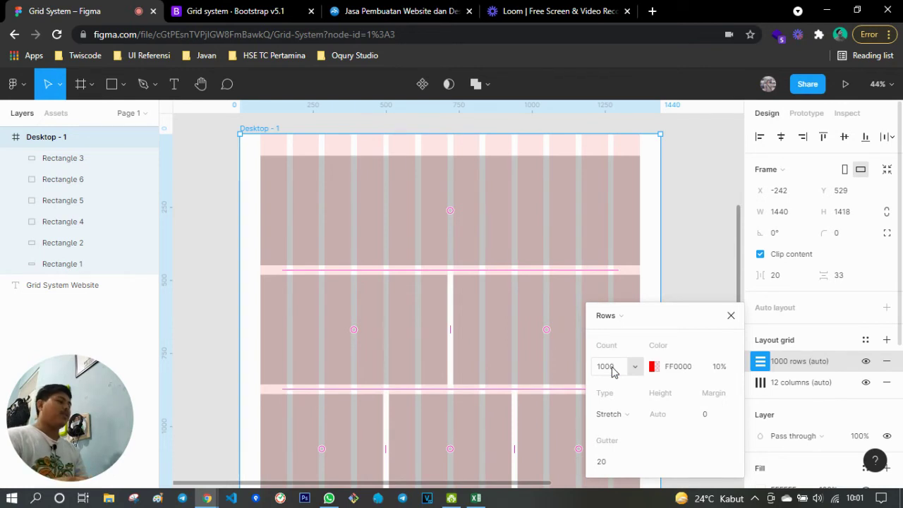
Align the row grid to Top with 8px height, 0 offset and 0 gutter.
{"action": "left_click", "coordinate": [608, 415]}
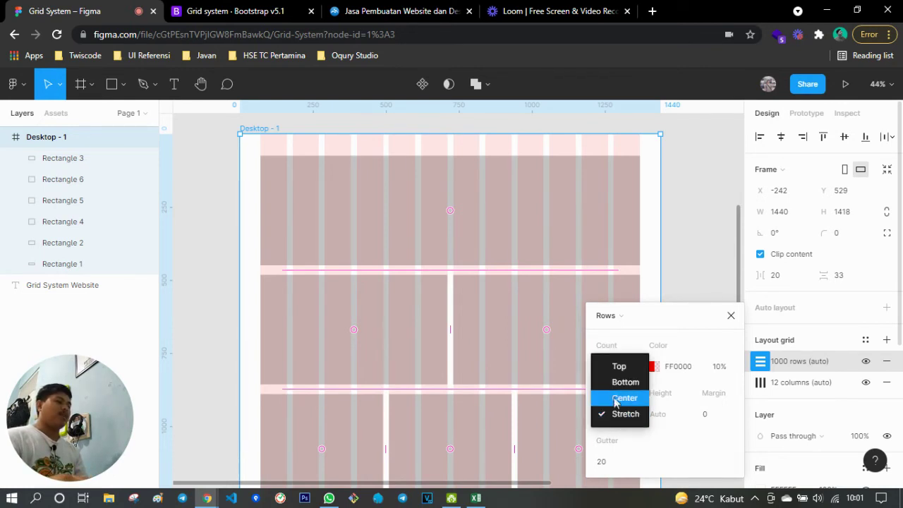
{"action": "left_click", "coordinate": [616, 368]}
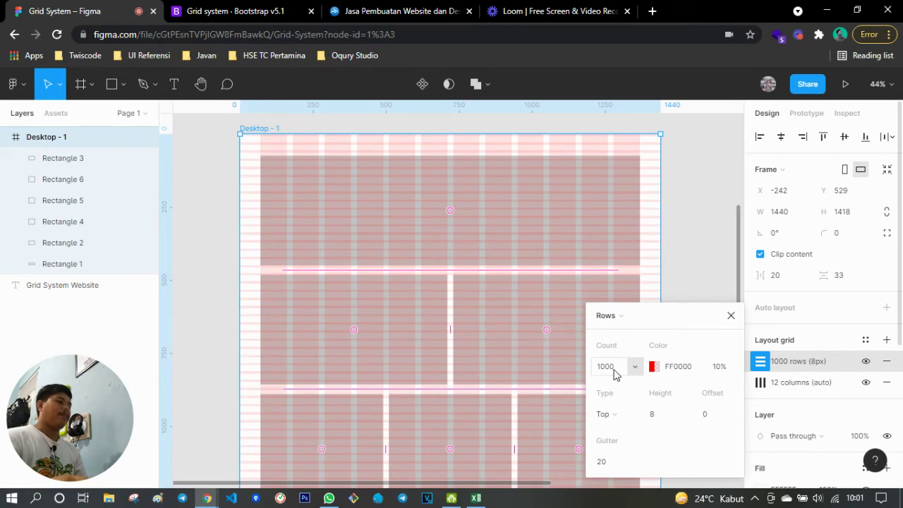
{"action": "scroll", "coordinate": [265, 168], "scroll_direction": "up", "scroll_amount": 3}
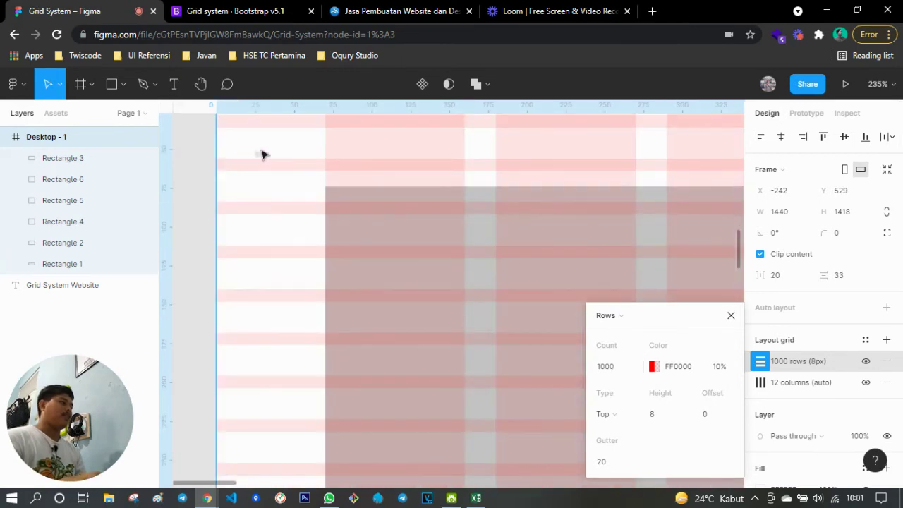
{"action": "scroll", "coordinate": [264, 153], "scroll_direction": "down", "scroll_amount": 3}
{"action": "left_click", "coordinate": [654, 416]}
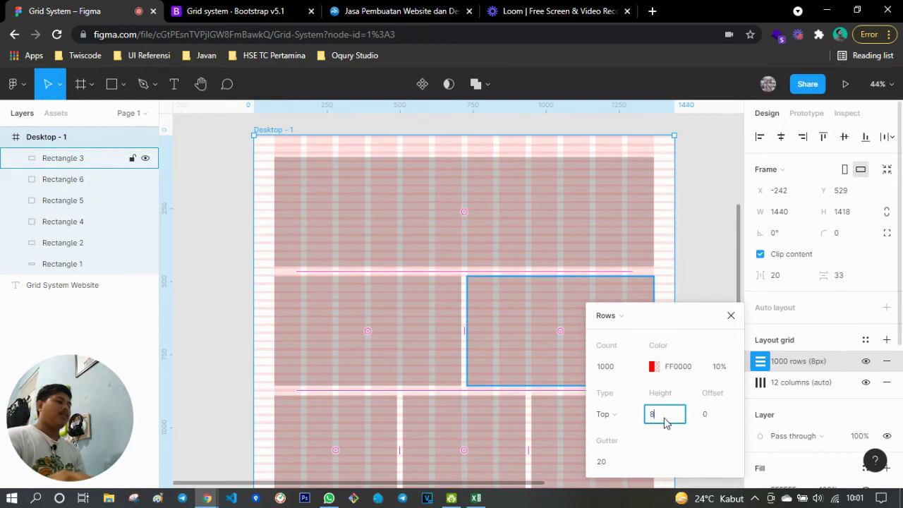
{"action": "type", "text": "8"}
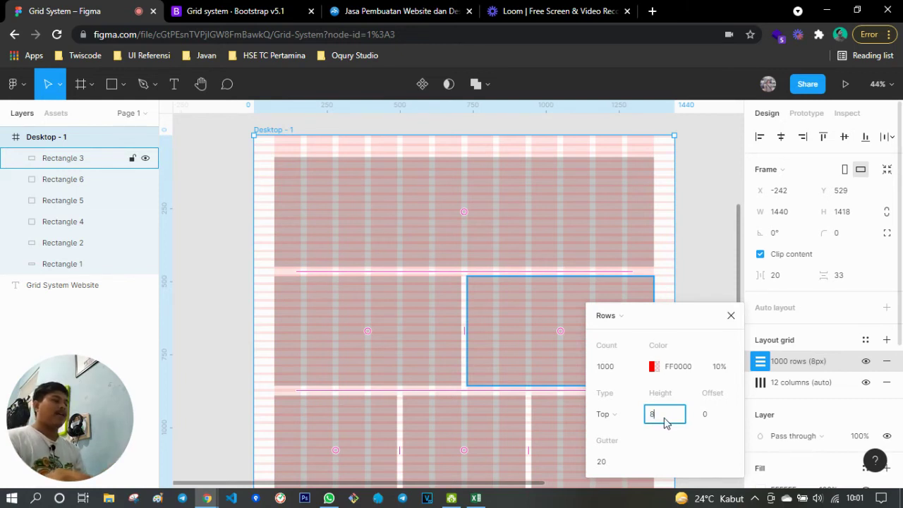
{"action": "left_click", "coordinate": [718, 420]}
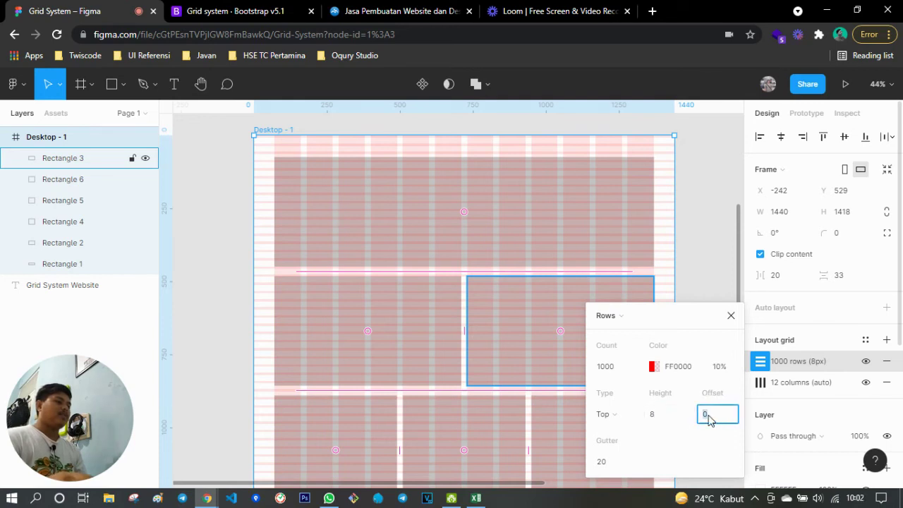
{"action": "left_click", "coordinate": [615, 464]}
{"action": "type", "text": "0"}
{"action": "key", "text": "Return"}
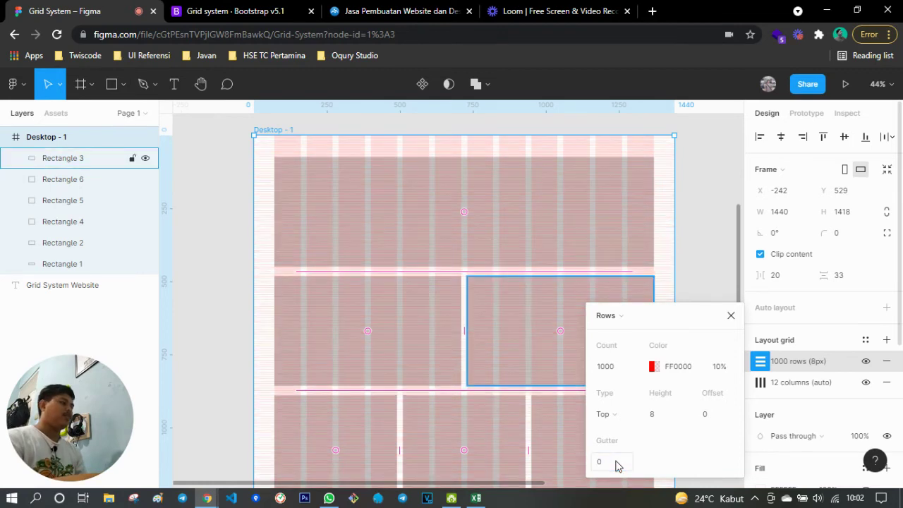
Close the row grid settings and scroll down to the lower rectangles.
{"action": "left_click", "coordinate": [731, 315]}
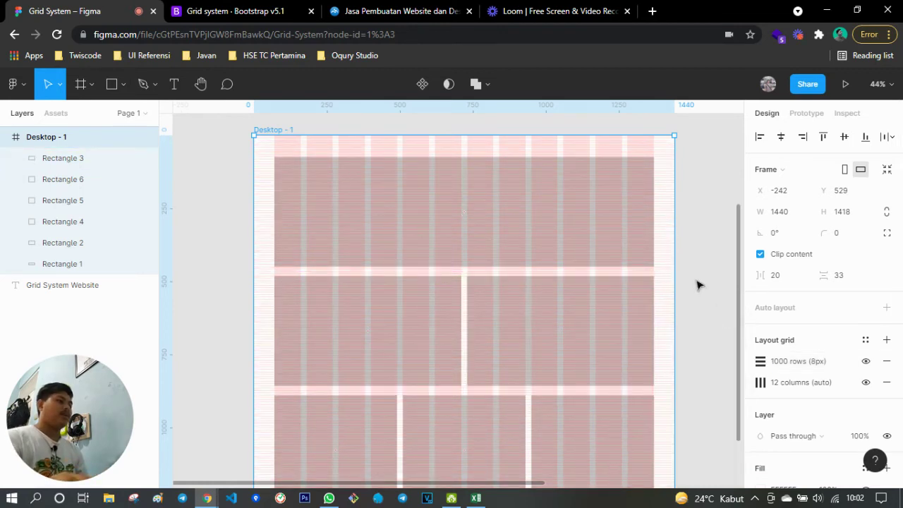
{"action": "left_click", "coordinate": [698, 285]}
{"action": "scroll", "coordinate": [649, 261], "scroll_direction": "up", "scroll_amount": 10}
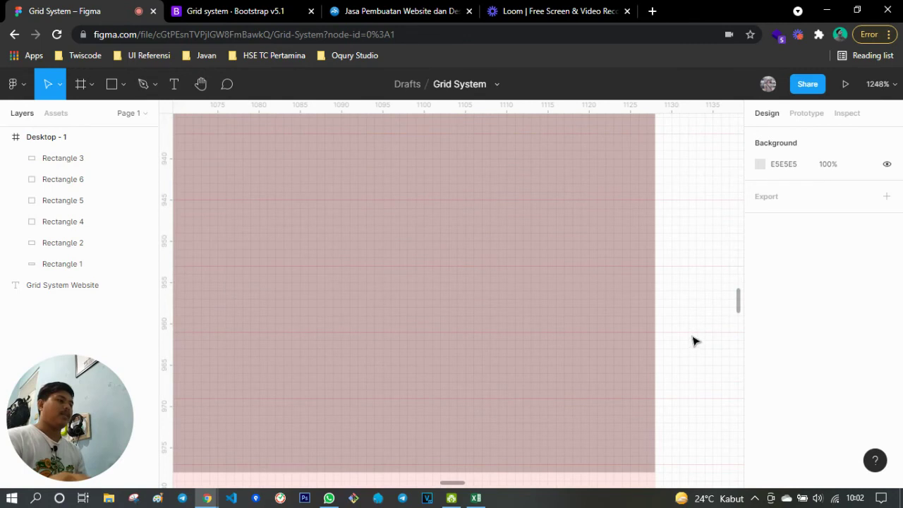
{"action": "scroll", "coordinate": [693, 367], "scroll_direction": "right", "scroll_amount": 3}
{"action": "scroll", "coordinate": [560, 299], "scroll_direction": "up", "scroll_amount": 2}
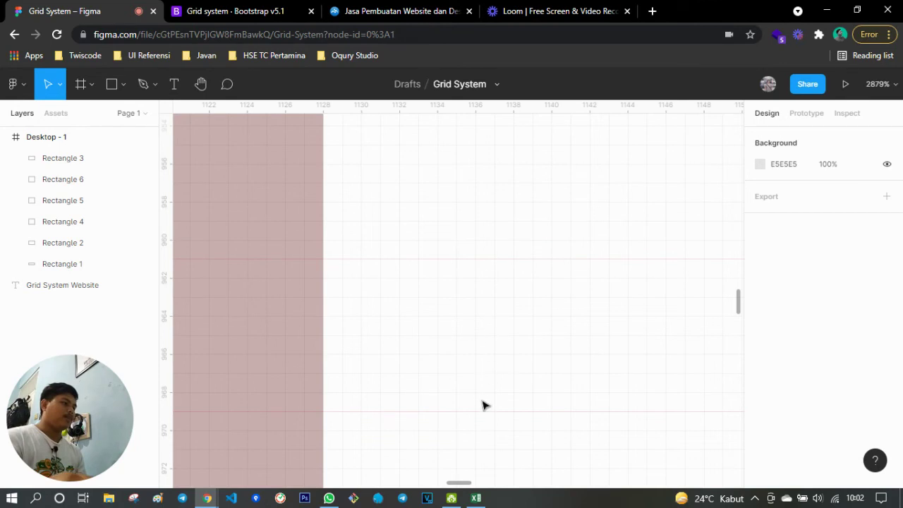
{"action": "scroll", "coordinate": [484, 405], "scroll_direction": "down", "scroll_amount": 2}
{"action": "scroll", "coordinate": [473, 375], "scroll_direction": "down", "scroll_amount": 5}
{"action": "scroll", "coordinate": [473, 374], "scroll_direction": "down", "scroll_amount": 3}
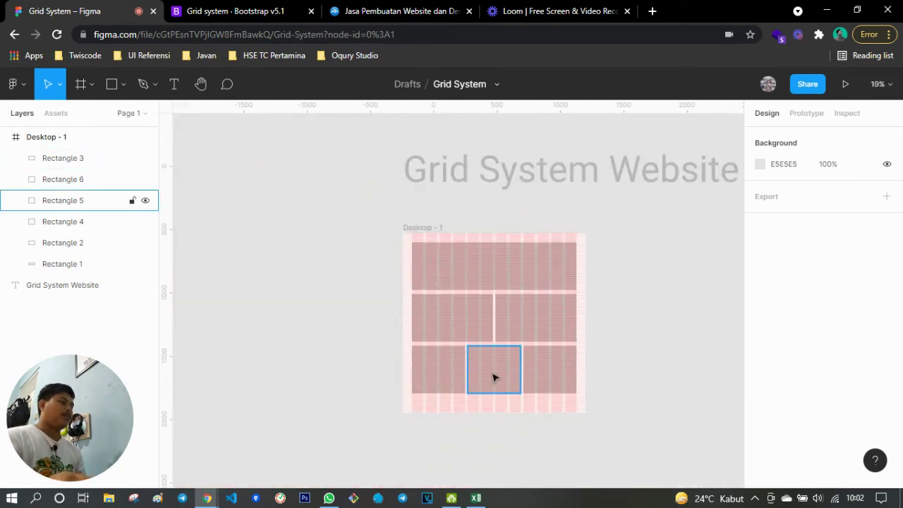
{"action": "scroll", "coordinate": [494, 378], "scroll_direction": "up", "scroll_amount": 5}
{"action": "scroll", "coordinate": [496, 337], "scroll_direction": "down", "scroll_amount": 1}
{"action": "scroll", "coordinate": [496, 336], "scroll_direction": "up", "scroll_amount": 5}
{"action": "scroll", "coordinate": [496, 337], "scroll_direction": "down", "scroll_amount": 3}
{"action": "scroll", "coordinate": [486, 289], "scroll_direction": "down", "scroll_amount": 4}
{"action": "scroll", "coordinate": [486, 296], "scroll_direction": "up", "scroll_amount": 2}
{"action": "scroll", "coordinate": [484, 287], "scroll_direction": "up", "scroll_amount": 3}
{"action": "scroll", "coordinate": [503, 286], "scroll_direction": "down", "scroll_amount": 2}
{"action": "scroll", "coordinate": [423, 280], "scroll_direction": "down", "scroll_amount": 2}
{"action": "scroll", "coordinate": [438, 296], "scroll_direction": "down", "scroll_amount": 2}
Shift-select Rectangles 2 through 6 for removal.
{"action": "left_click", "coordinate": [508, 307]}
{"action": "left_click", "coordinate": [423, 308], "text": "shift"}
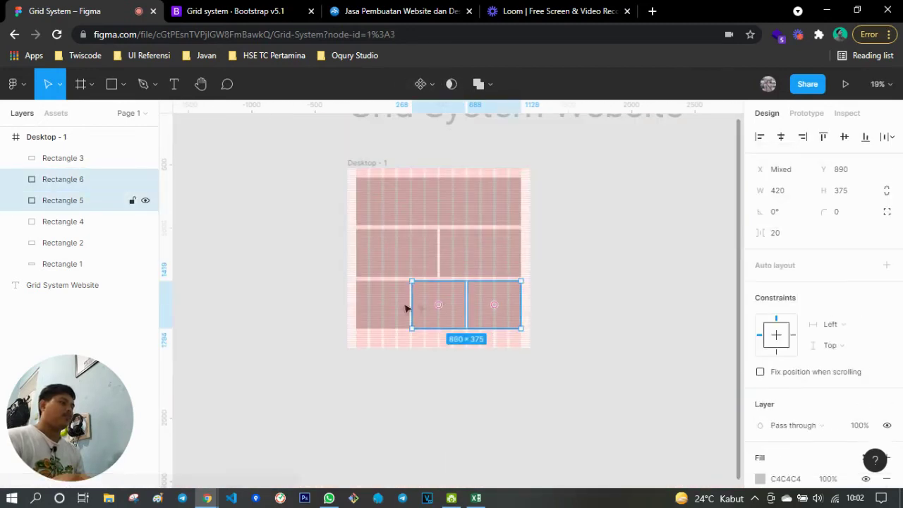
{"action": "left_click", "coordinate": [398, 256], "text": "shift"}
{"action": "left_click", "coordinate": [478, 256], "text": "shift"}
Delete the selected rectangles and draw a new rectangle below the top block.
{"action": "key", "text": "Delete"}
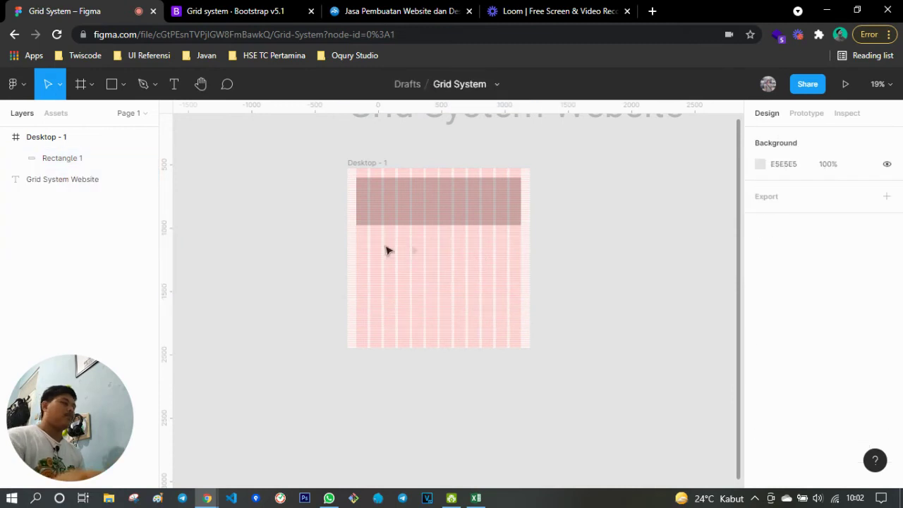
{"action": "scroll", "coordinate": [407, 234], "scroll_direction": "up", "scroll_amount": 3}
{"action": "scroll", "coordinate": [233, 232], "scroll_direction": "up", "scroll_amount": 2}
{"action": "key", "text": "r"}
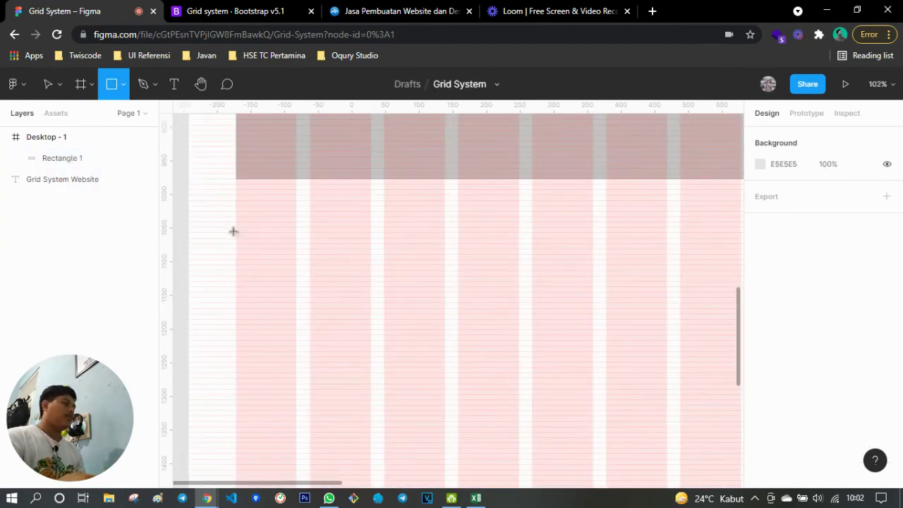
{"action": "left_click_drag", "start_coordinate": [236, 210], "coordinate": [519, 399]}
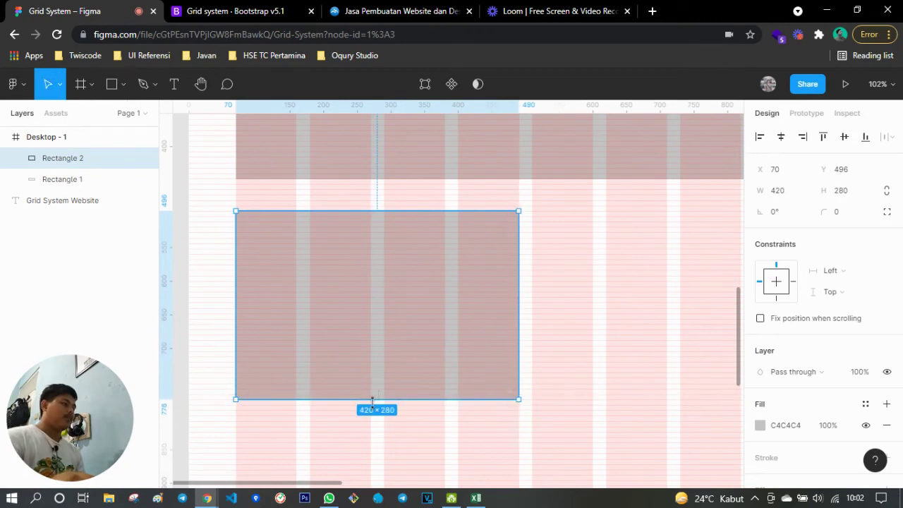
Adjust the new rectangle's height and zoom in on its top-left corner.
{"action": "scroll", "coordinate": [451, 303], "scroll_direction": "up", "scroll_amount": 1}
{"action": "scroll", "coordinate": [282, 243], "scroll_direction": "up", "scroll_amount": 3}
{"action": "scroll", "coordinate": [301, 250], "scroll_direction": "up", "scroll_amount": 2}
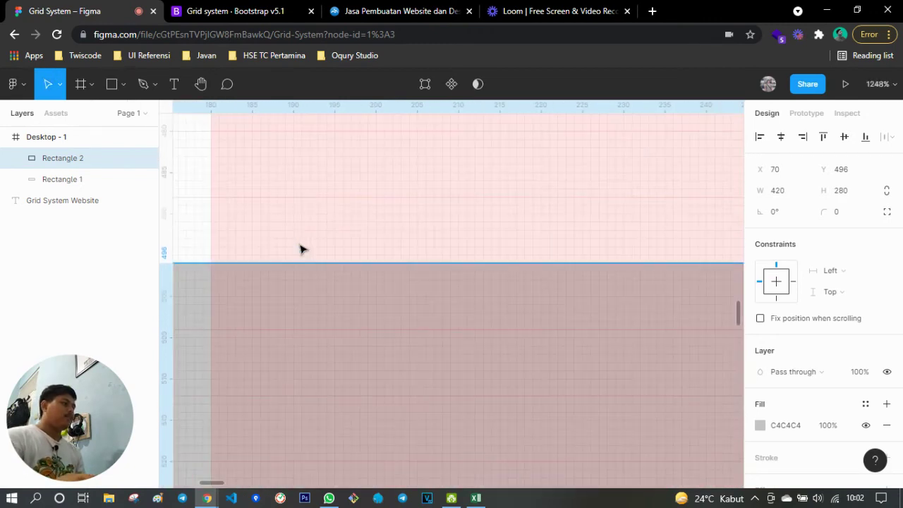
{"action": "scroll", "coordinate": [302, 247], "scroll_direction": "down", "scroll_amount": 3}
{"action": "scroll", "coordinate": [303, 248], "scroll_direction": "down", "scroll_amount": 3}
{"action": "scroll", "coordinate": [377, 343], "scroll_direction": "down", "scroll_amount": 1}
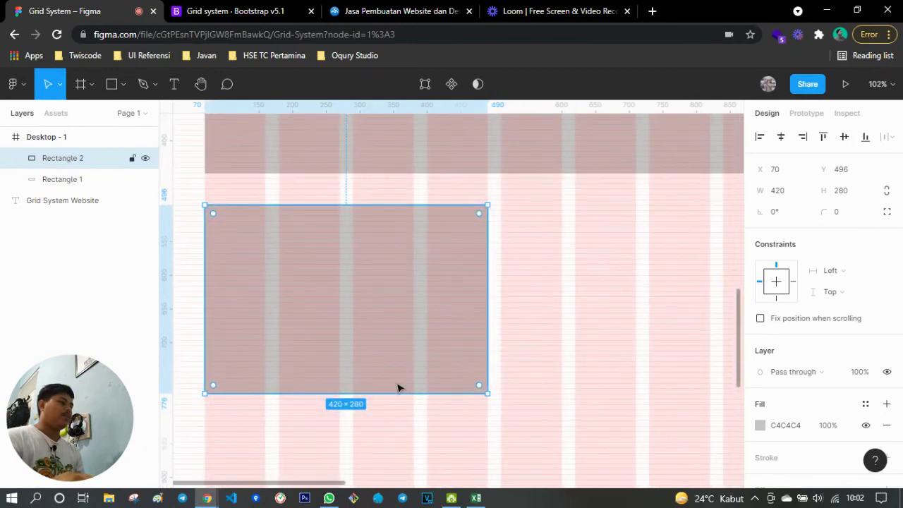
{"action": "mouse_move", "coordinate": [392, 392]}
{"action": "left_mouse_down"}
{"action": "mouse_move", "coordinate": [393, 415]}
{"action": "mouse_move", "coordinate": [372, 409]}
{"action": "mouse_move", "coordinate": [376, 393]}
{"action": "left_mouse_up"}
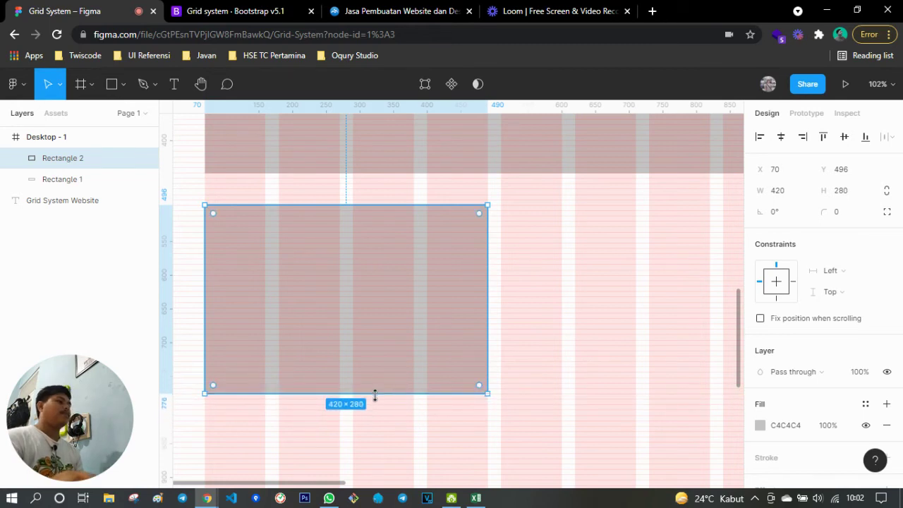
{"action": "left_click_drag", "start_coordinate": [478, 303], "coordinate": [453, 291]}
{"action": "scroll", "coordinate": [199, 204], "scroll_direction": "up", "scroll_amount": 10}
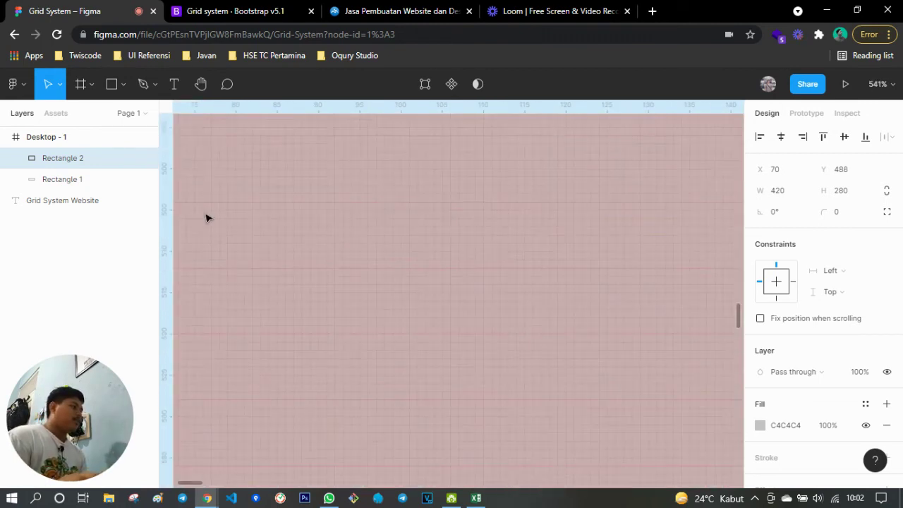
{"action": "left_click_drag", "start_coordinate": [254, 175], "coordinate": [493, 318]}
Nudge the rectangle along the 8px rows with Shift+arrows, ending at Y 488.
{"action": "key", "text": "ctrl+z"}
{"action": "key", "text": "ctrl+shift+z"}
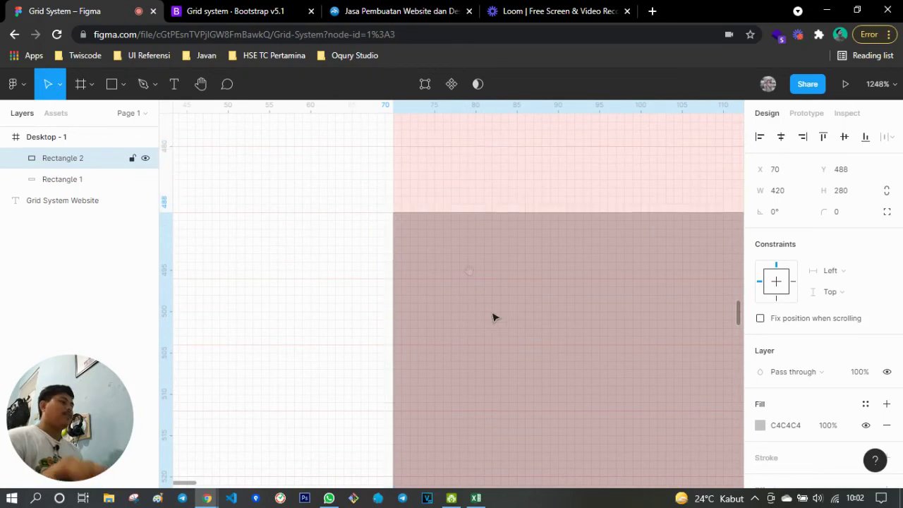
{"action": "scroll", "coordinate": [487, 297], "scroll_direction": "up", "scroll_amount": 1}
{"action": "scroll", "coordinate": [486, 297], "scroll_direction": "left", "scroll_amount": 1}
{"action": "key", "text": "shift+Down"}
{"action": "key", "text": "shift+Up"}
{"action": "key", "text": "shift+Down"}
{"action": "key", "text": "shift+Up"}
{"action": "key", "text": "shift+Down"}
{"action": "key", "text": "shift+Up"}
{"action": "key", "text": "shift+Down"}
{"action": "key", "text": "shift+Up"}
{"action": "key", "text": "shift+Down"}
{"action": "key", "text": "shift+Up"}
Check the nudge amount preference and nudge the rectangle up with Shift+Up.
{"action": "left_click", "coordinate": [15, 85]}
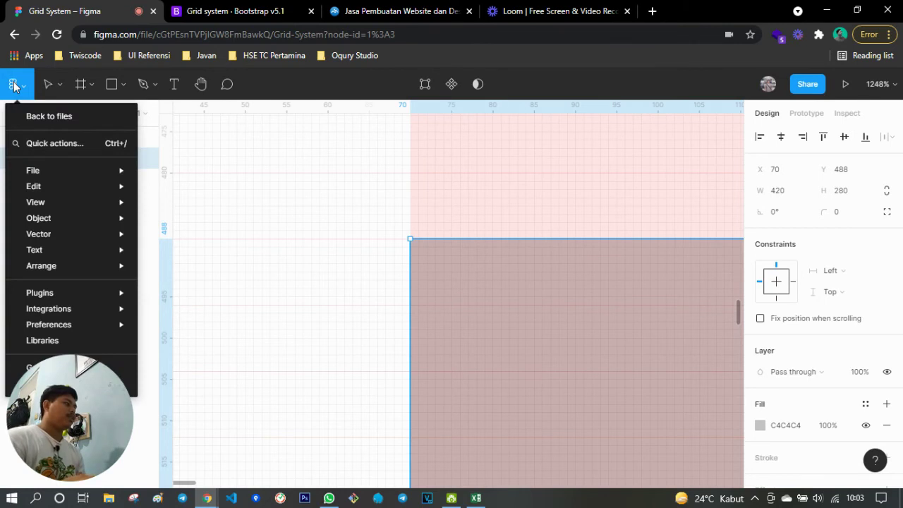
{"action": "mouse_move", "coordinate": [49, 325]}
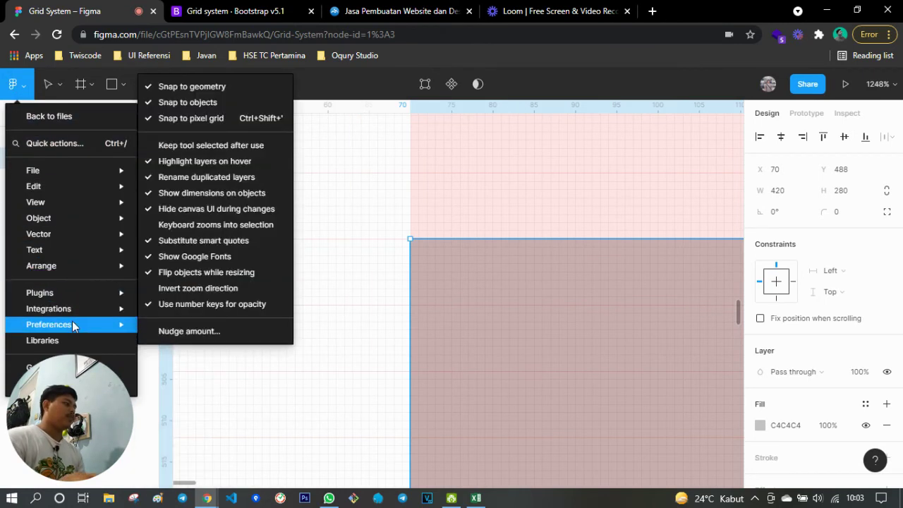
{"action": "left_click", "coordinate": [192, 331]}
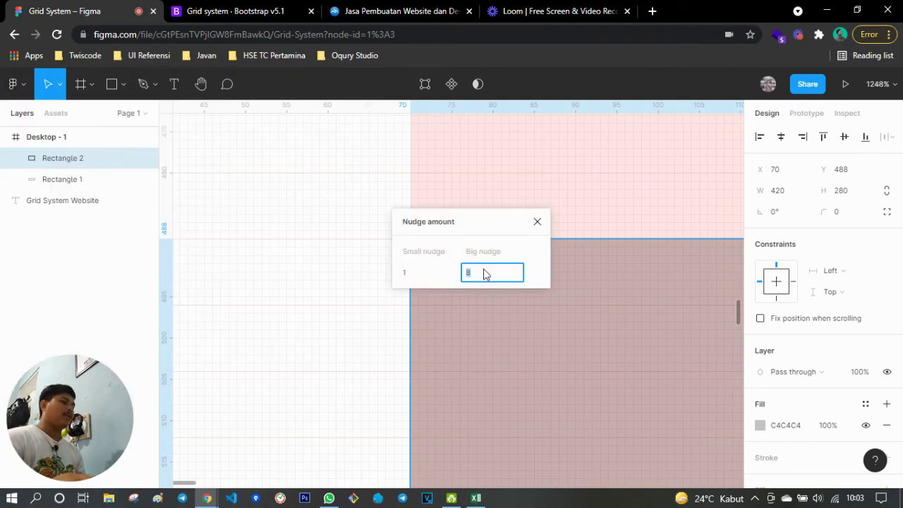
{"action": "key", "text": "Return"}
{"action": "mouse_move", "coordinate": [484, 275]}
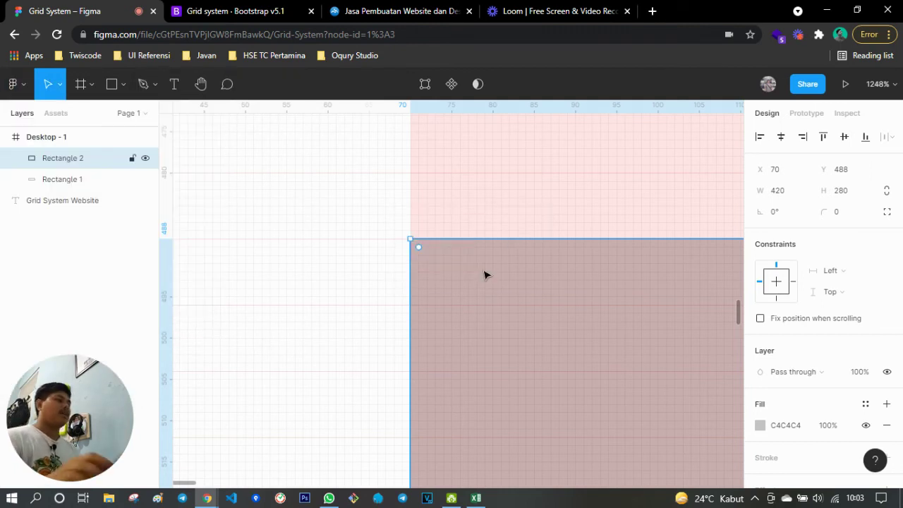
{"action": "key", "text": "shift+Up"}
{"action": "scroll", "coordinate": [430, 178], "scroll_direction": "up", "scroll_amount": 3}
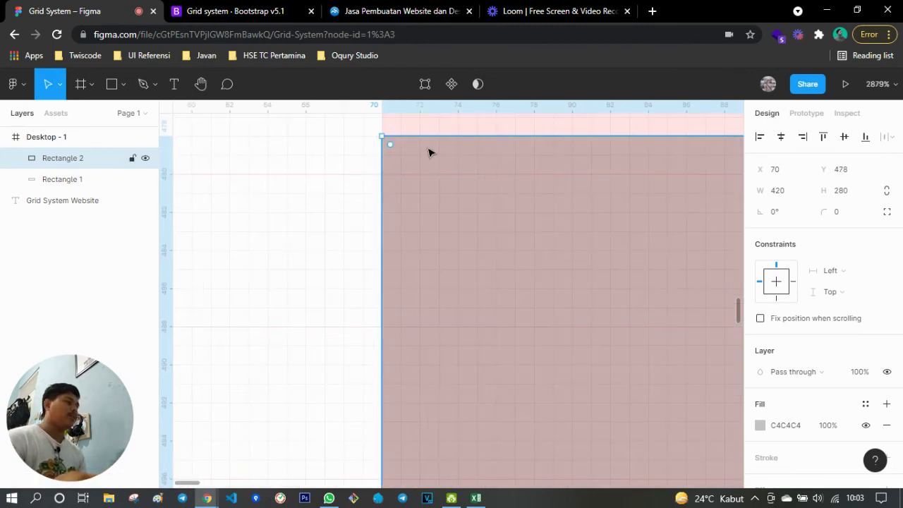
Set the big nudge amount to 8 and nudge the rectangle to Y 480.
{"action": "left_click", "coordinate": [14, 85]}
{"action": "mouse_move", "coordinate": [48, 325]}
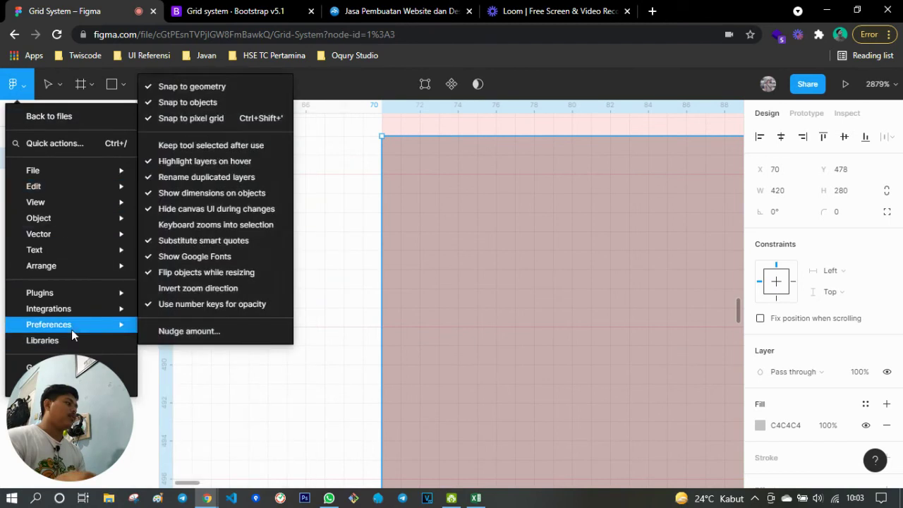
{"action": "left_click", "coordinate": [264, 331]}
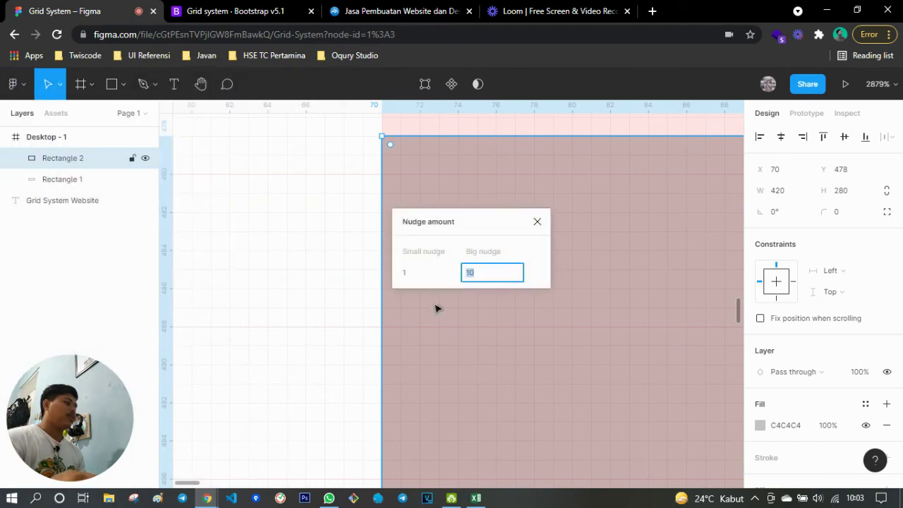
{"action": "type", "text": "8"}
{"action": "key", "text": "Return"}
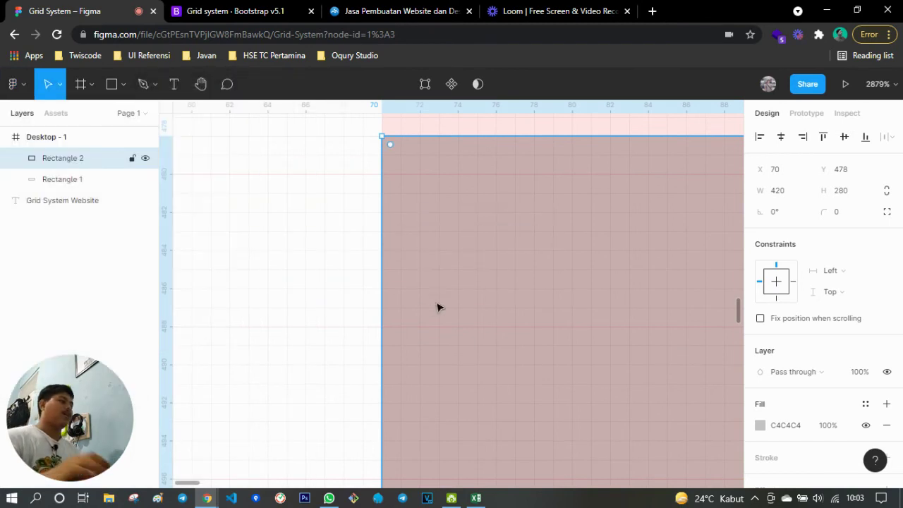
{"action": "key", "text": "Down"}
{"action": "key", "text": "Down"}
{"action": "scroll", "coordinate": [437, 307], "scroll_direction": "down", "scroll_amount": 5}
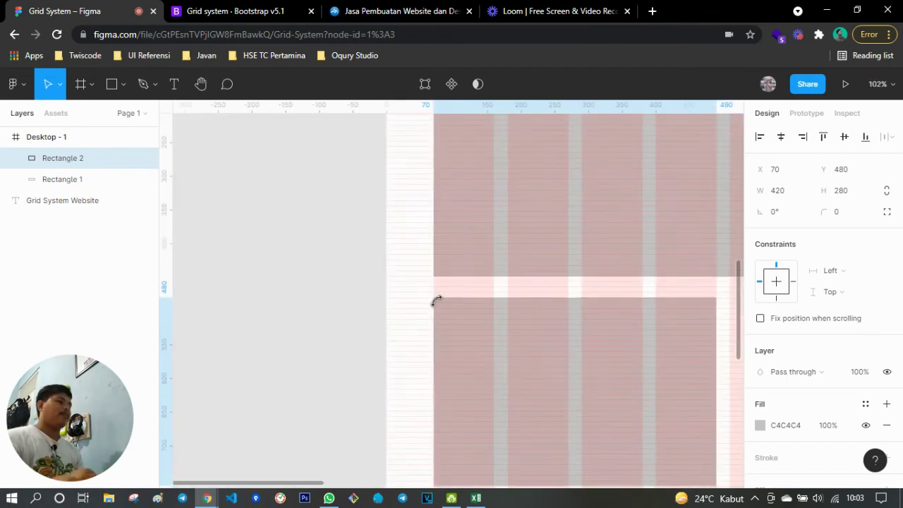
{"action": "scroll", "coordinate": [433, 299], "scroll_direction": "down", "scroll_amount": 15}
{"action": "scroll", "coordinate": [455, 300], "scroll_direction": "up", "scroll_amount": 3}
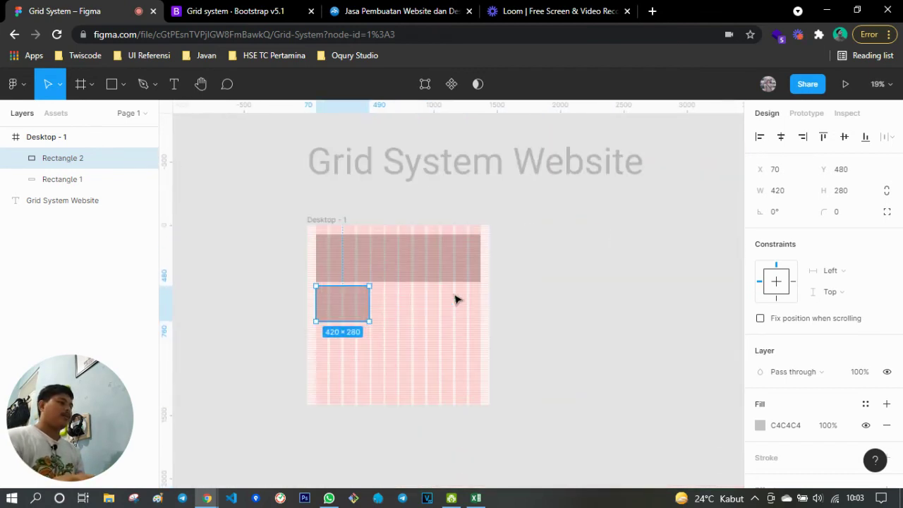
{"action": "left_click", "coordinate": [536, 261]}
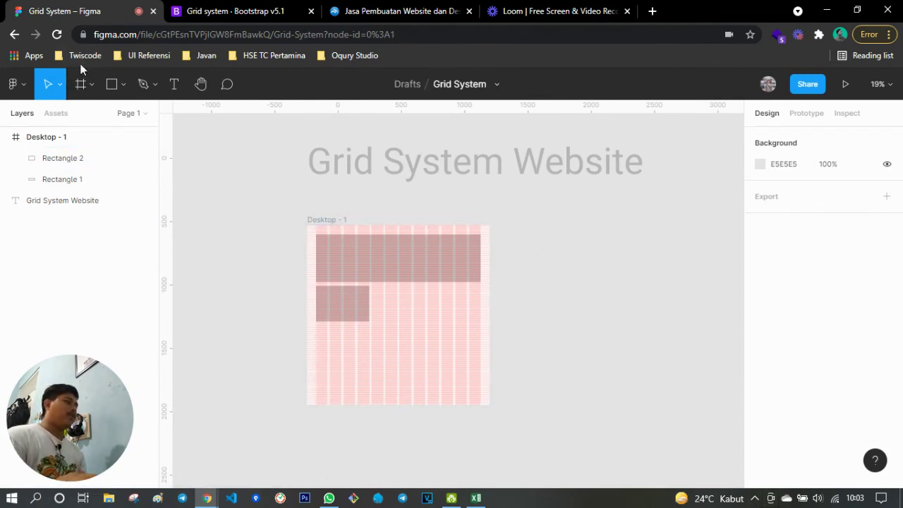
Create a 768×1024 iPad mini frame and align its top with Desktop - 1.
{"action": "left_click", "coordinate": [83, 90]}
{"action": "left_click", "coordinate": [800, 180]}
{"action": "left_click", "coordinate": [797, 203]}
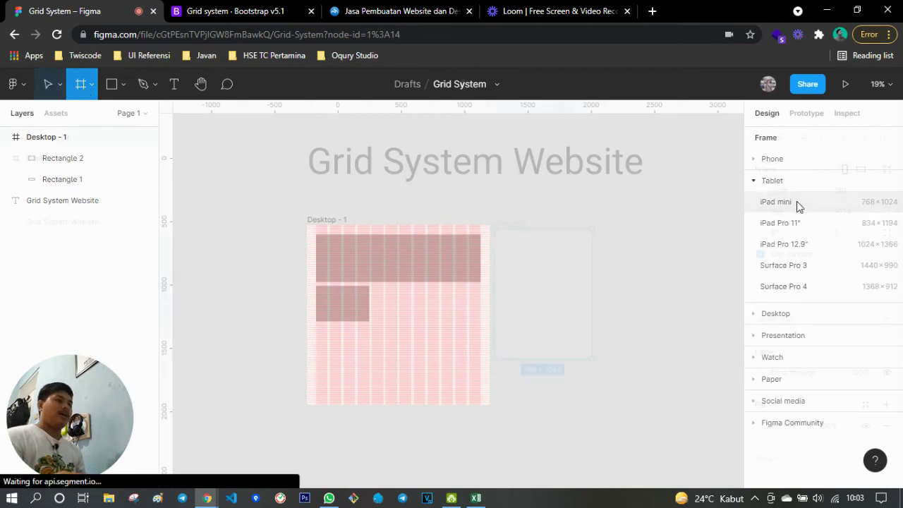
{"action": "scroll", "coordinate": [536, 224], "scroll_direction": "up", "scroll_amount": 5, "text": "ctrl"}
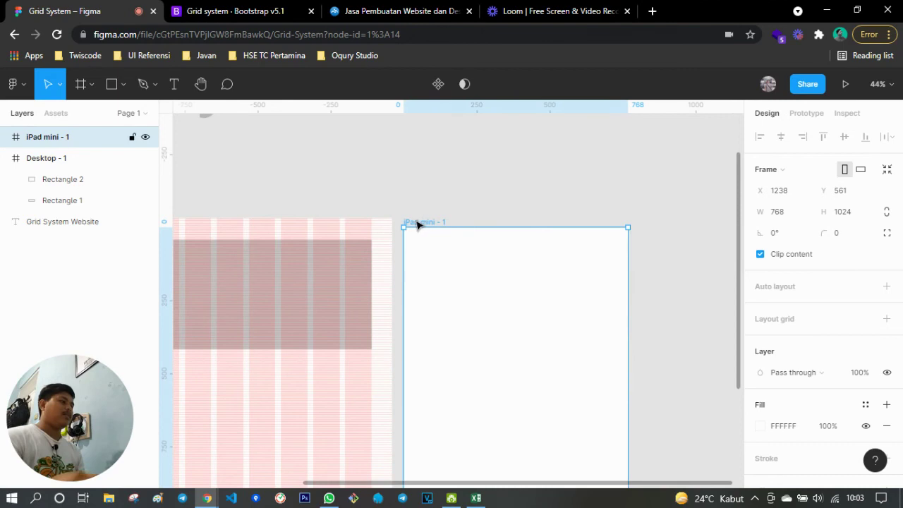
{"action": "left_click_drag", "start_coordinate": [416, 223], "coordinate": [415, 213]}
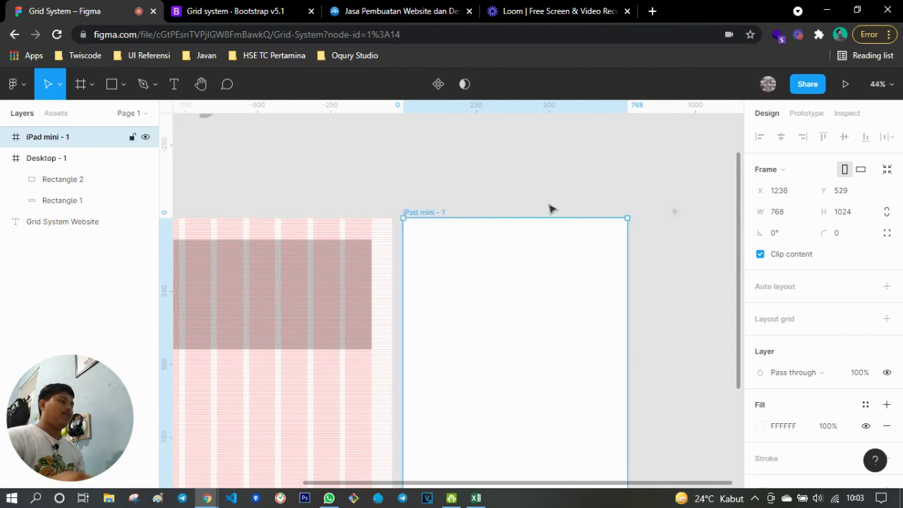
{"action": "left_click", "coordinate": [389, 191]}
{"action": "scroll", "coordinate": [317, 189], "scroll_direction": "left", "scroll_amount": 5}
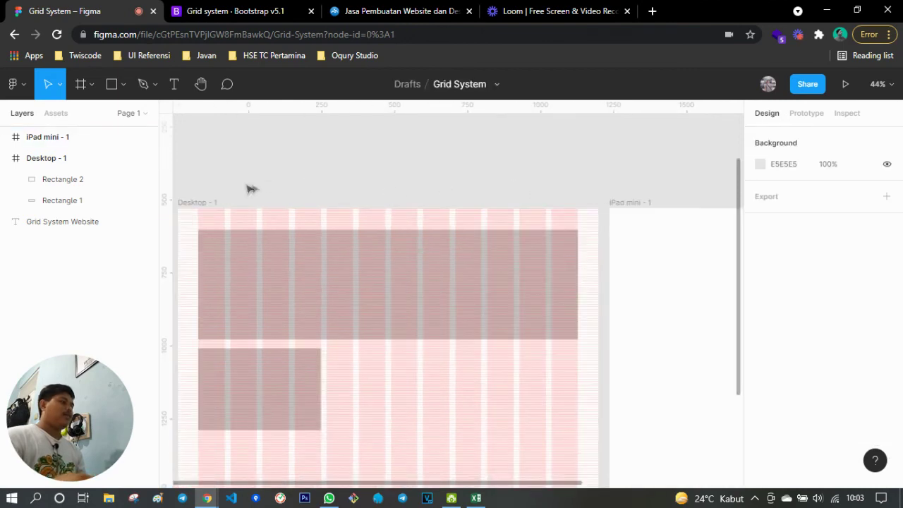
Select Desktop - 1's 8px row grid and 12-column grid for copying.
{"action": "left_click", "coordinate": [197, 202]}
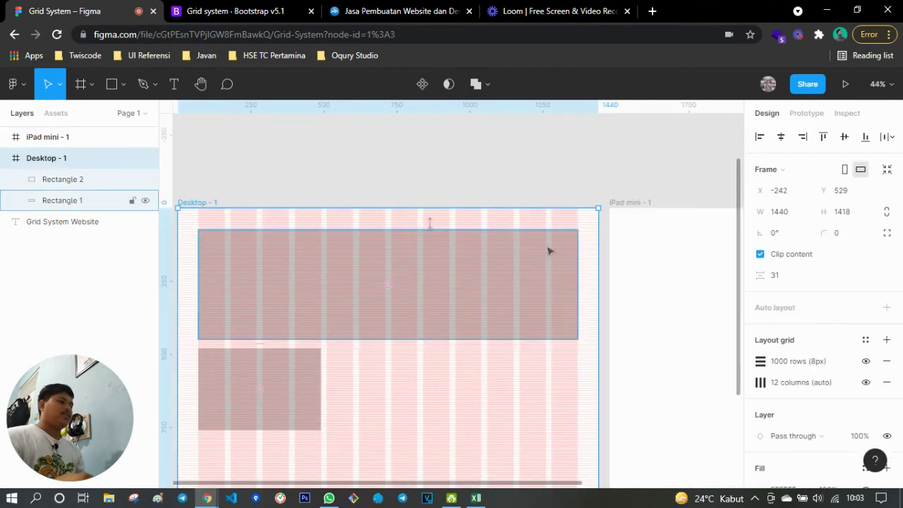
{"action": "left_click", "coordinate": [752, 363]}
{"action": "left_click", "coordinate": [755, 388], "text": "shift"}
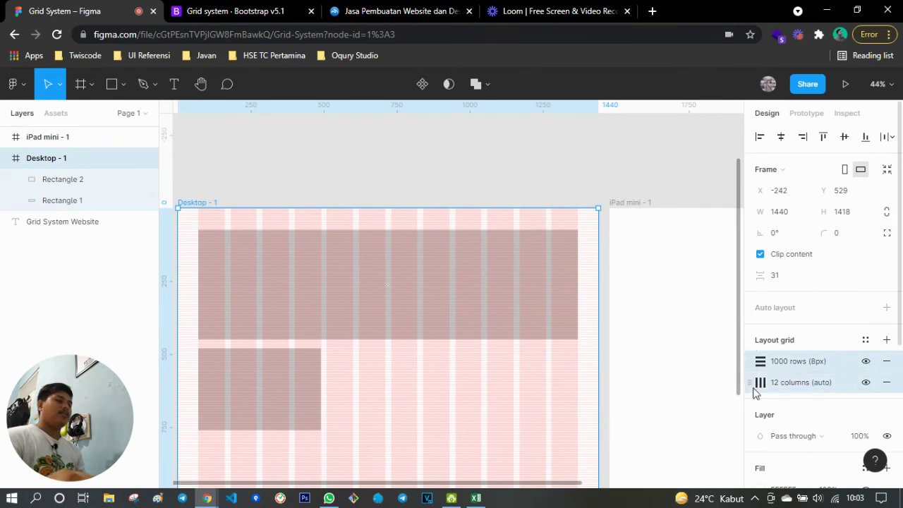
{"action": "scroll", "coordinate": [625, 297], "scroll_direction": "right", "scroll_amount": 1}
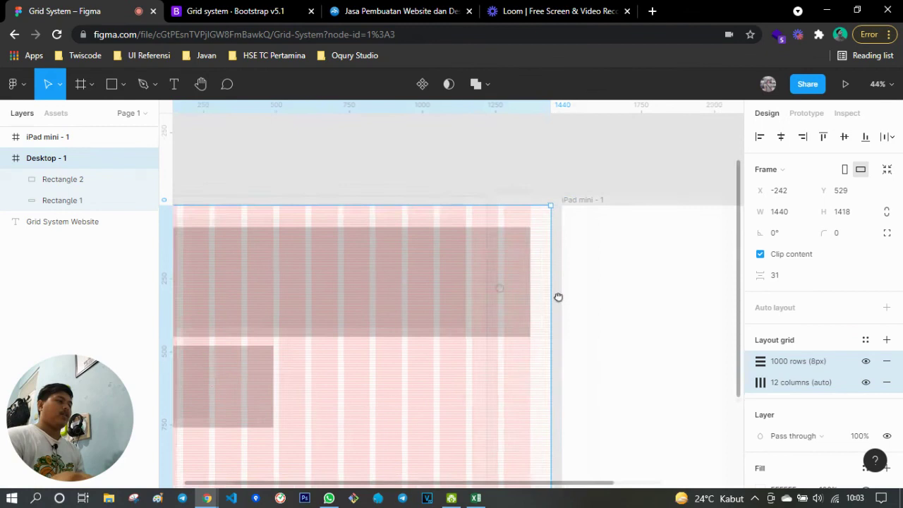
{"action": "scroll", "coordinate": [558, 297], "scroll_direction": "right", "scroll_amount": 3}
{"action": "scroll", "coordinate": [518, 162], "scroll_direction": "right", "scroll_amount": 1}
Paste the layout grids onto iPad mini - 1 and set the column count to 8.
{"action": "left_click", "coordinate": [423, 173]}
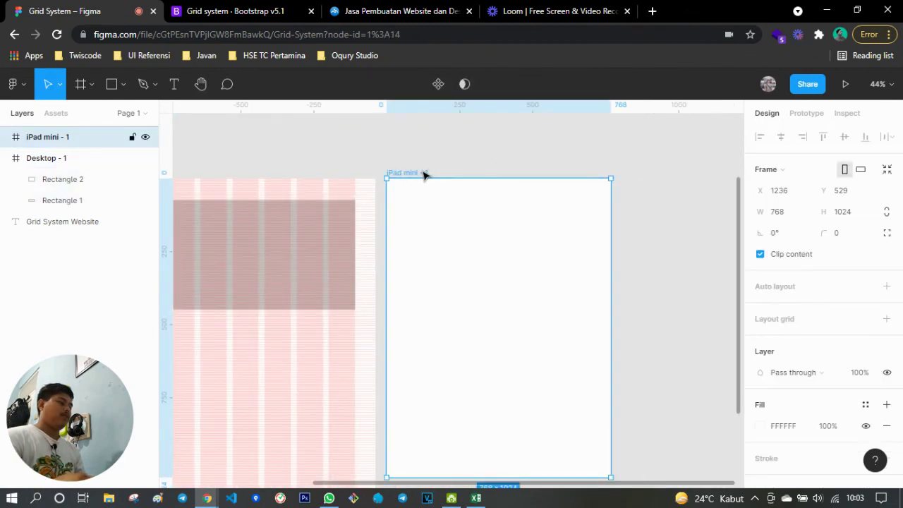
{"action": "key", "text": "ctrl+v"}
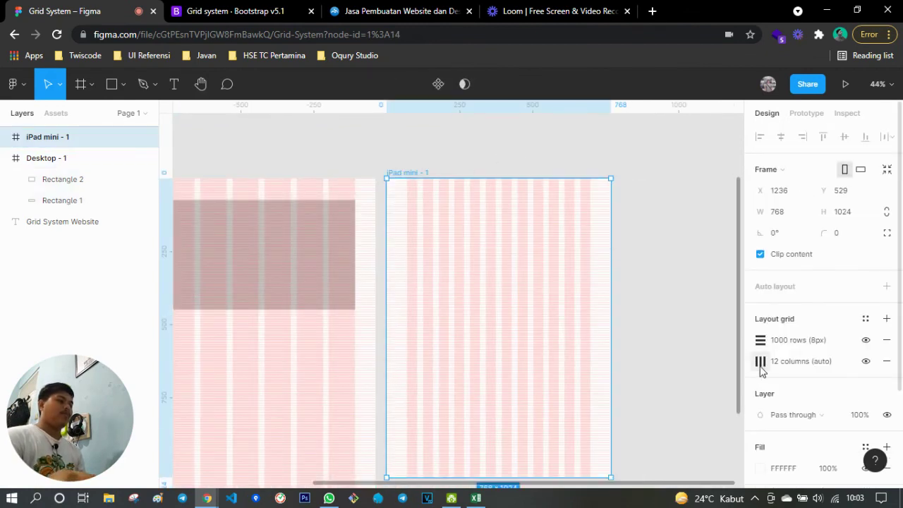
{"action": "left_click", "coordinate": [760, 361]}
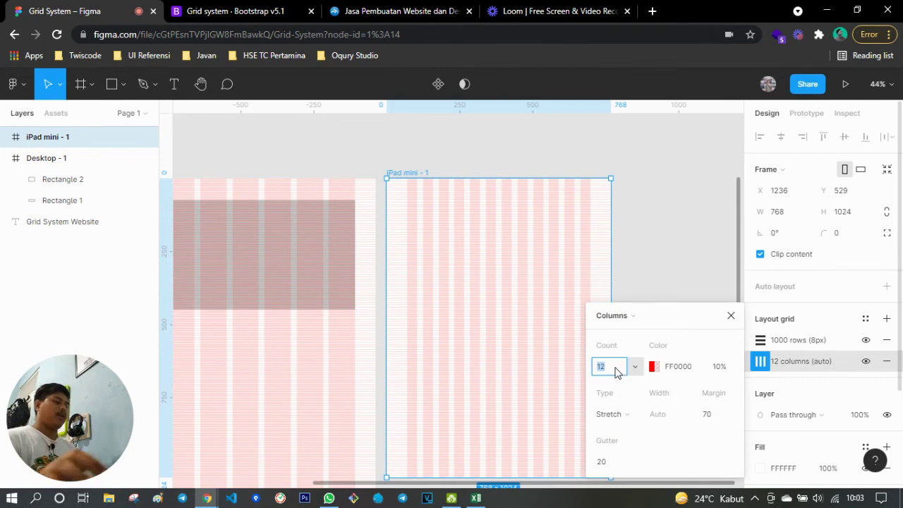
{"action": "type", "text": "8"}
{"action": "key", "text": "Return"}
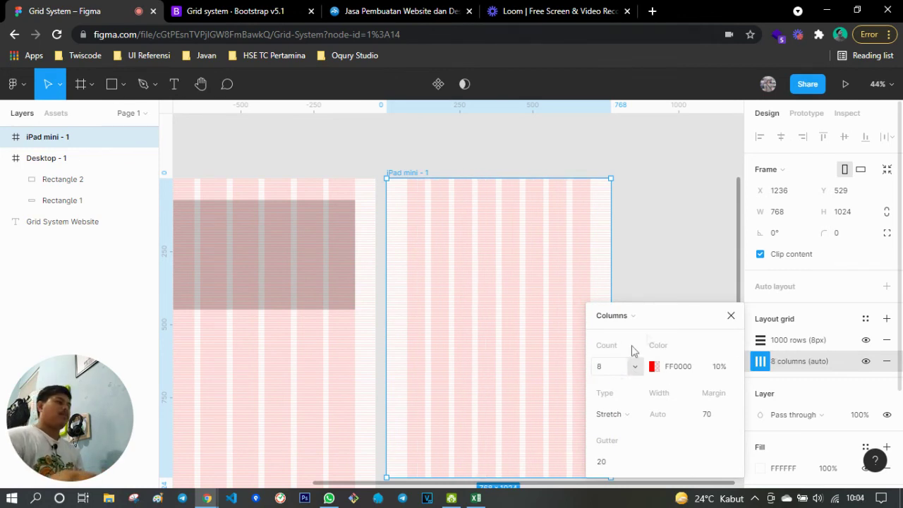
{"action": "left_click", "coordinate": [731, 315]}
{"action": "left_click", "coordinate": [692, 306]}
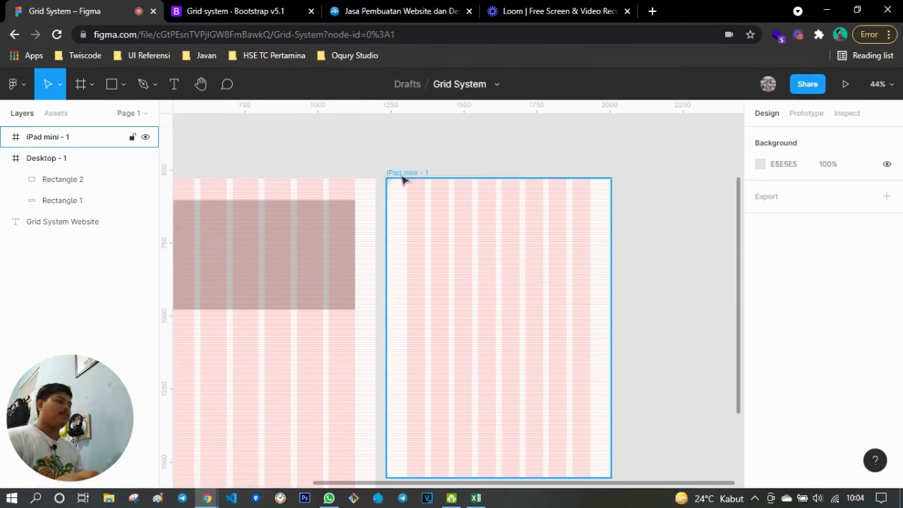
Pan and scroll to inspect the iPad mini's 8-column grid up close.
{"action": "scroll", "coordinate": [403, 179], "scroll_direction": "up", "scroll_amount": 5}
{"action": "scroll", "coordinate": [417, 202], "scroll_direction": "up", "scroll_amount": 5}
{"action": "scroll", "coordinate": [433, 203], "scroll_direction": "down", "scroll_amount": 5}
{"action": "scroll", "coordinate": [445, 200], "scroll_direction": "down", "scroll_amount": 5}
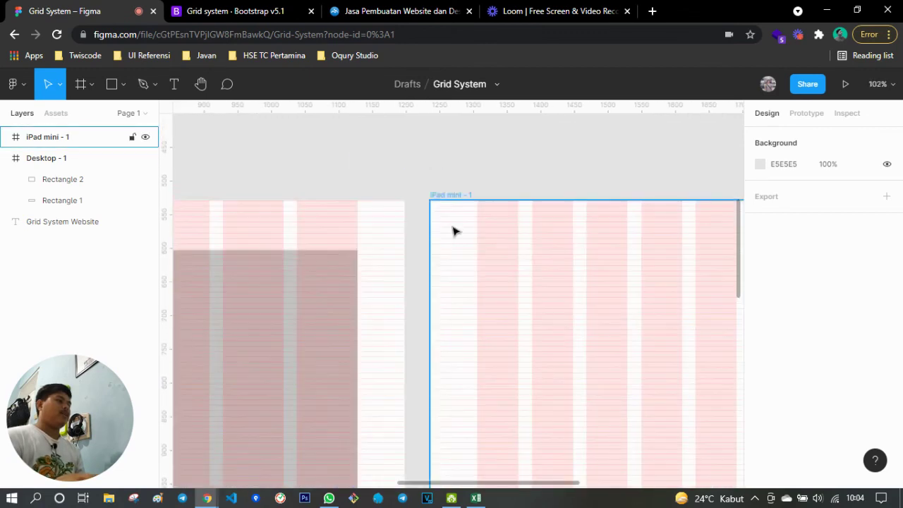
{"action": "left_click_drag", "start_coordinate": [522, 319], "coordinate": [448, 241]}
{"action": "scroll", "coordinate": [431, 247], "scroll_direction": "down", "scroll_amount": 5}
{"action": "scroll", "coordinate": [417, 252], "scroll_direction": "down", "scroll_amount": 5}
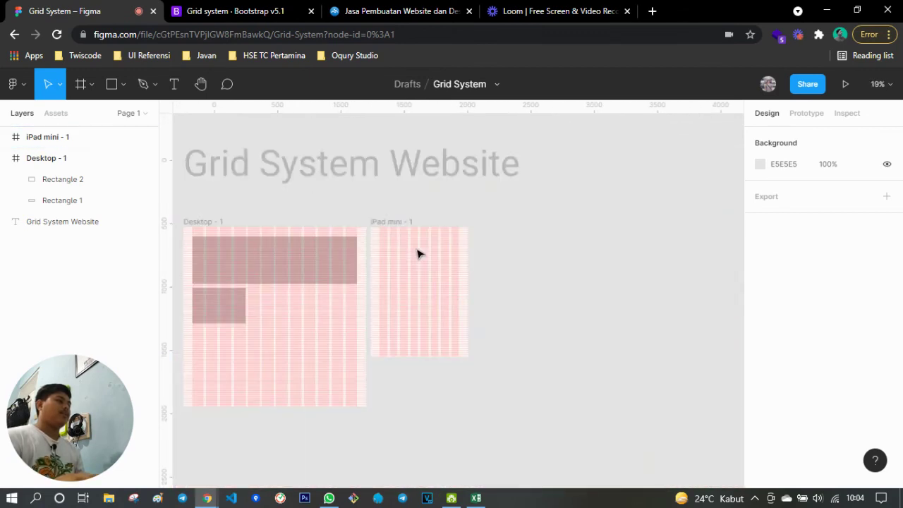
Create an Android 360×640 frame and move it up beside iPad mini - 1.
{"action": "left_click", "coordinate": [79, 83]}
{"action": "left_click", "coordinate": [754, 181]}
{"action": "left_click", "coordinate": [771, 159]}
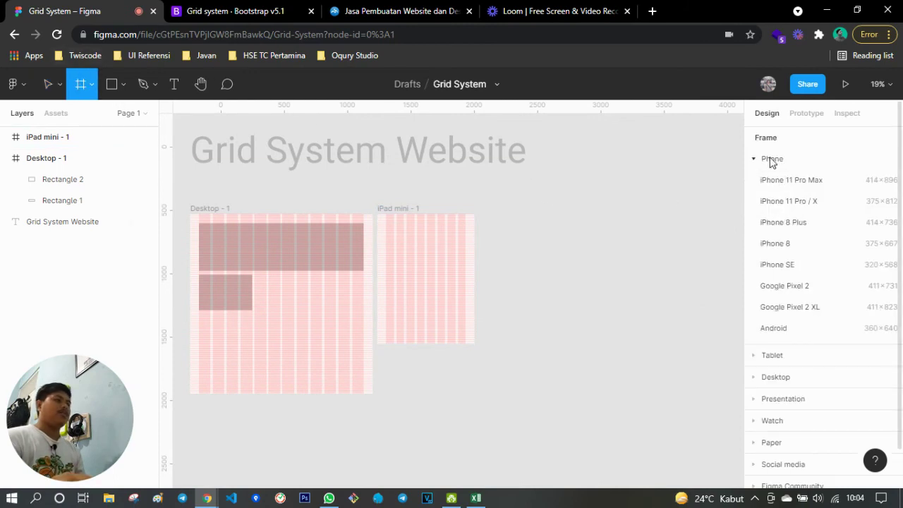
{"action": "left_click", "coordinate": [784, 329]}
{"action": "left_click_drag", "start_coordinate": [497, 249], "coordinate": [498, 209]}
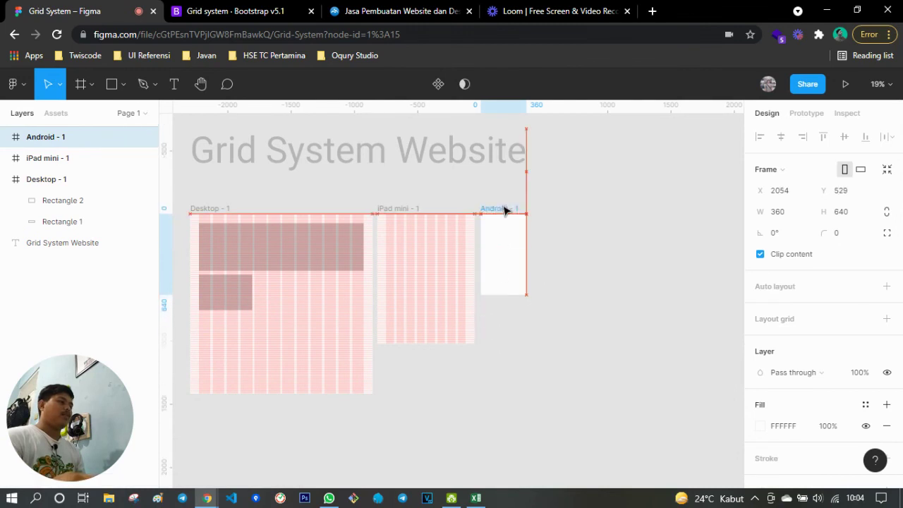
{"action": "scroll", "coordinate": [500, 228], "scroll_direction": "up", "scroll_amount": 5}
Paste the layout grids onto Android - 1 with 4 columns and a margin of 40.
{"action": "key", "text": "ctrl+alt+v"}
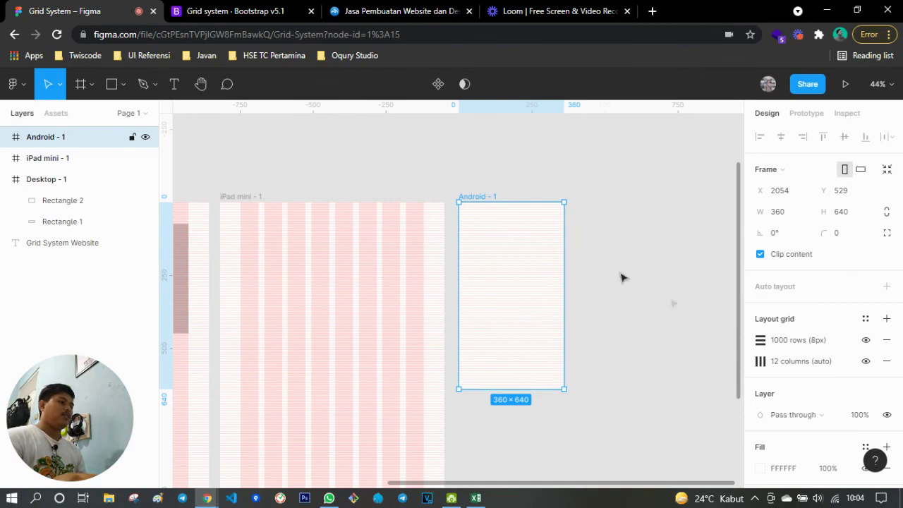
{"action": "left_click", "coordinate": [760, 361]}
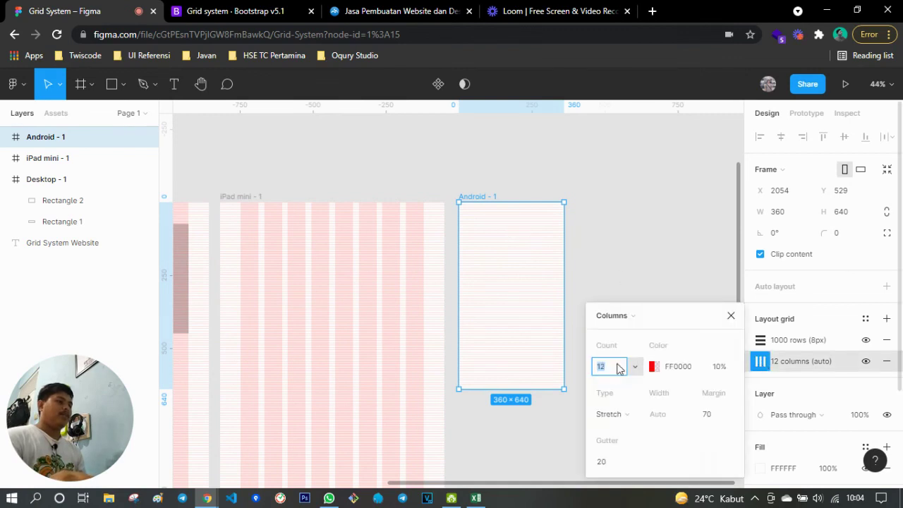
{"action": "type", "text": "4"}
{"action": "key", "text": "Return"}
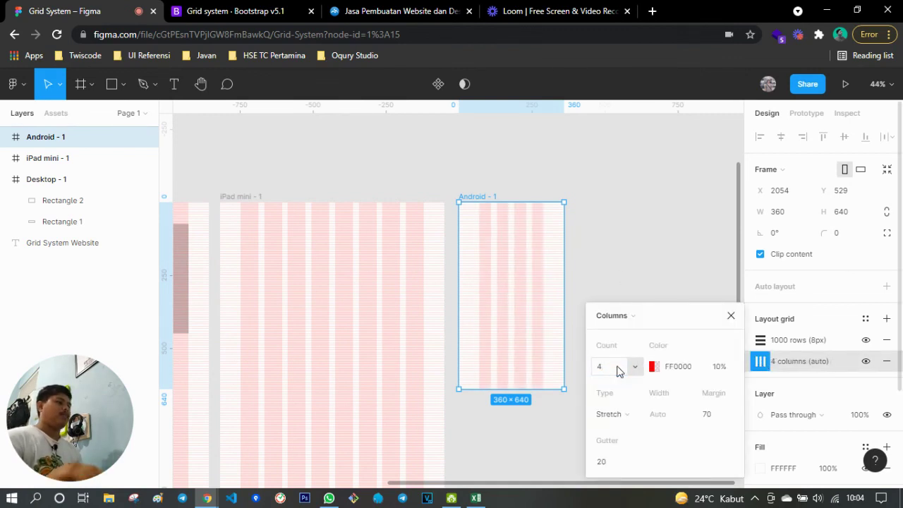
{"action": "left_click", "coordinate": [716, 421]}
{"action": "type", "text": "50"}
{"action": "key", "text": "Return"}
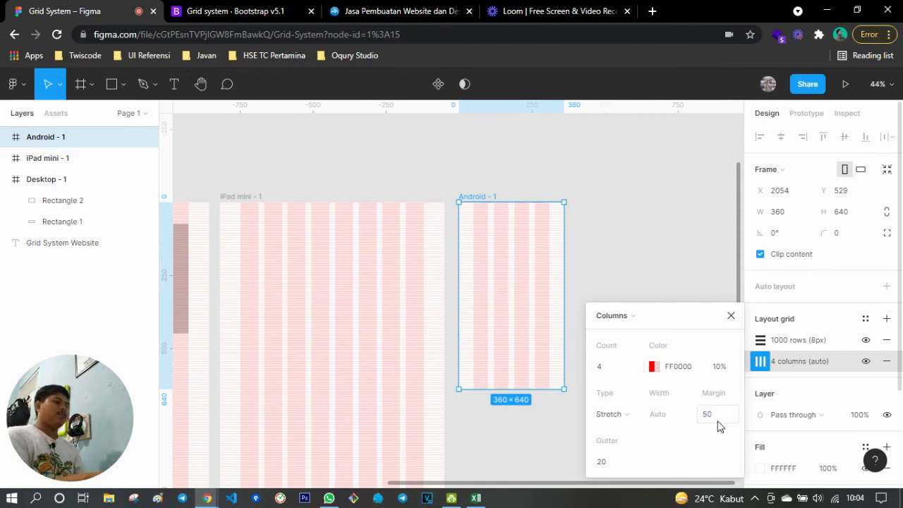
{"action": "left_click", "coordinate": [718, 422]}
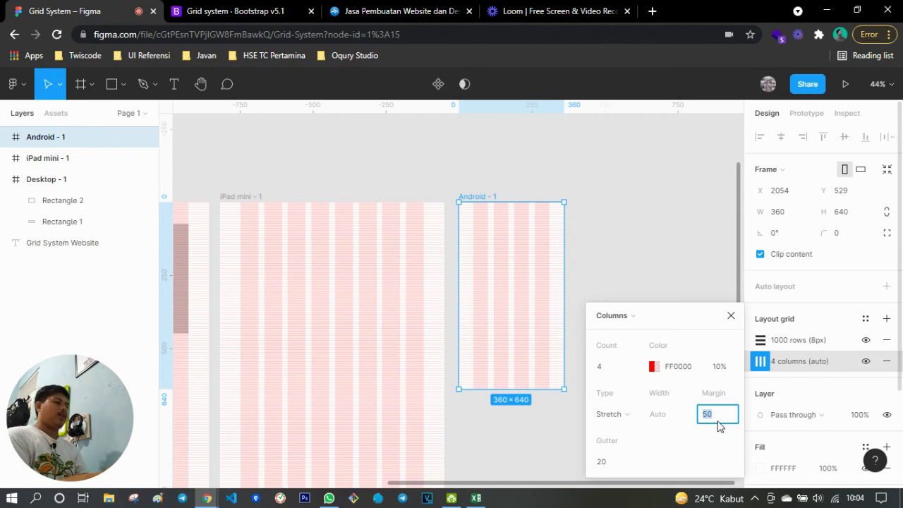
{"action": "type", "text": "40"}
{"action": "key", "text": "Return"}
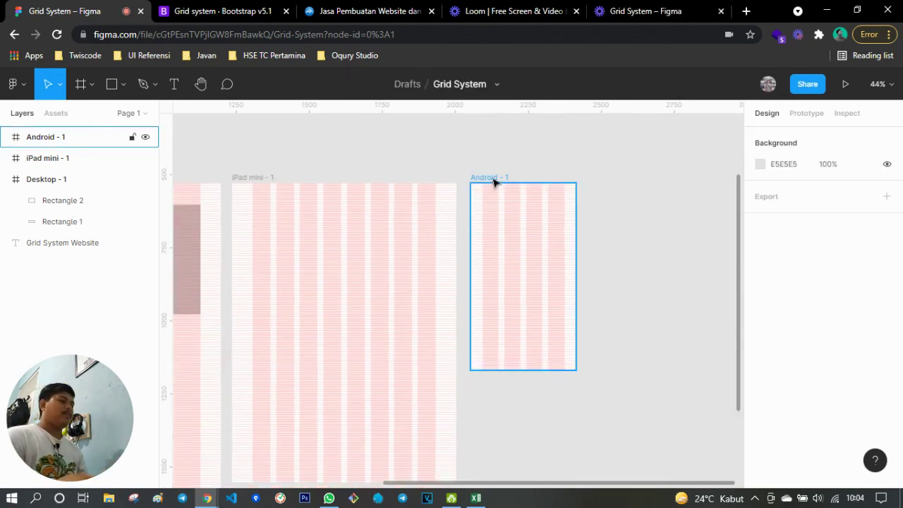
{"action": "left_click", "coordinate": [494, 182]}
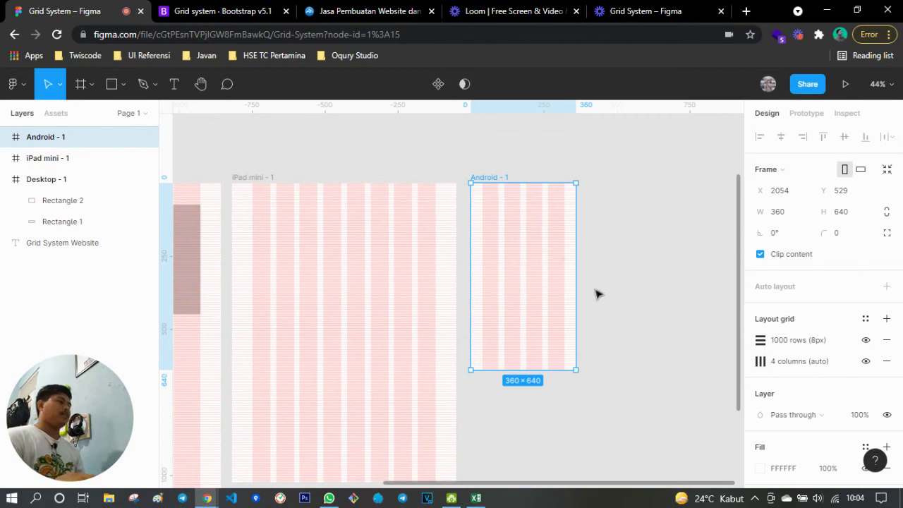
{"action": "scroll", "coordinate": [598, 295], "scroll_direction": "down", "scroll_amount": 3}
{"action": "scroll", "coordinate": [633, 308], "scroll_direction": "down", "scroll_amount": 2}
Remove 'Website' from the title so the heading reads 'Grid System'.
{"action": "left_click", "coordinate": [610, 399]}
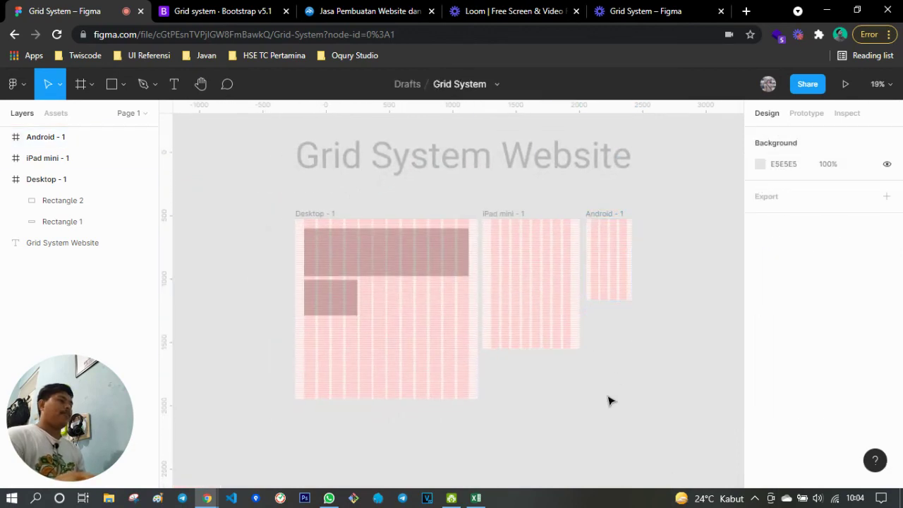
{"action": "scroll", "coordinate": [565, 243], "scroll_direction": "up", "scroll_amount": 3}
{"action": "scroll", "coordinate": [564, 243], "scroll_direction": "down", "scroll_amount": 3}
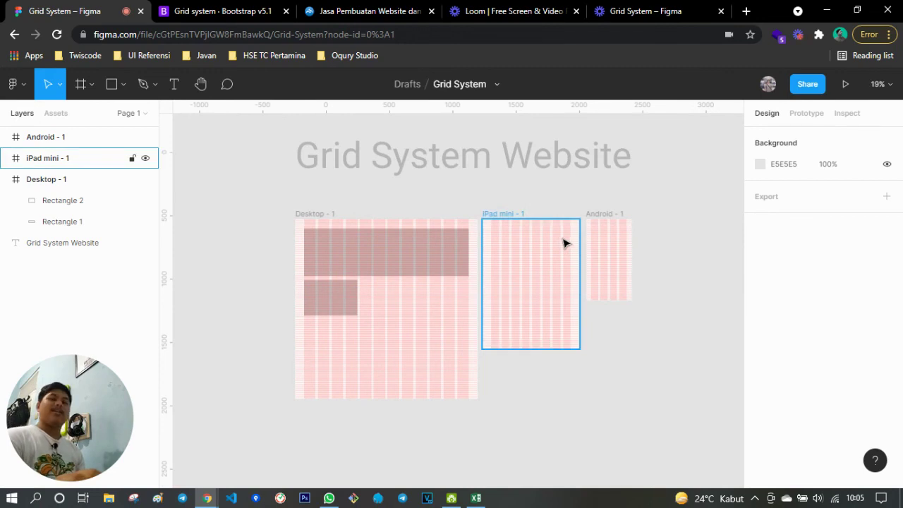
{"action": "left_click", "coordinate": [516, 160]}
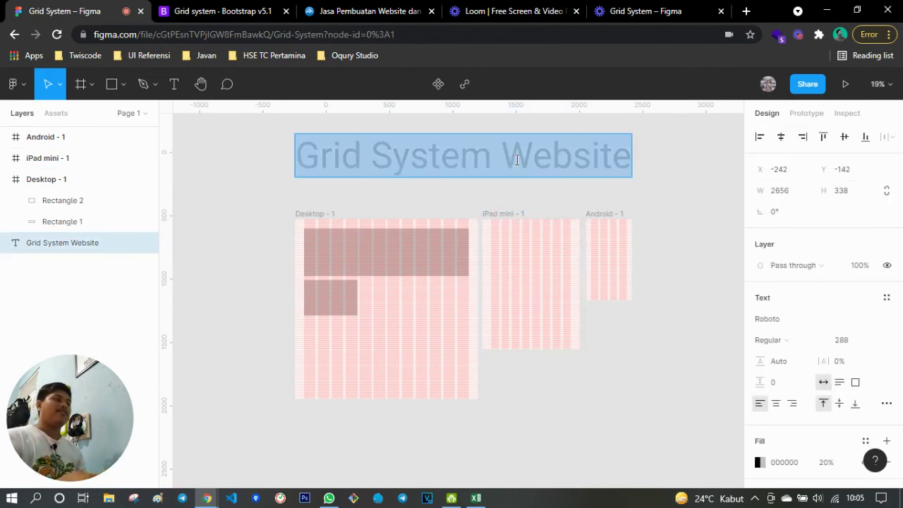
{"action": "key", "text": "Delete"}
{"action": "key", "text": "Delete"}
{"action": "key", "text": "Delete"}
{"action": "key", "text": "Escape"}
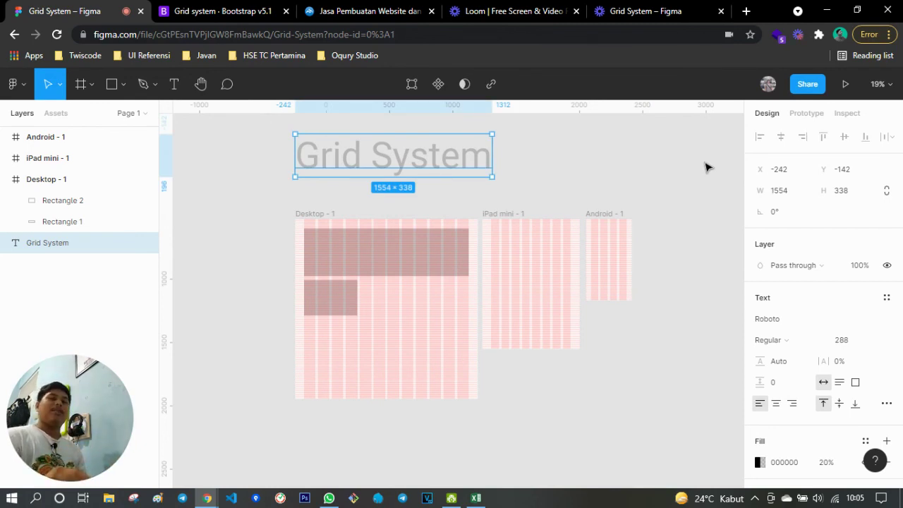
{"action": "left_click", "coordinate": [708, 167]}
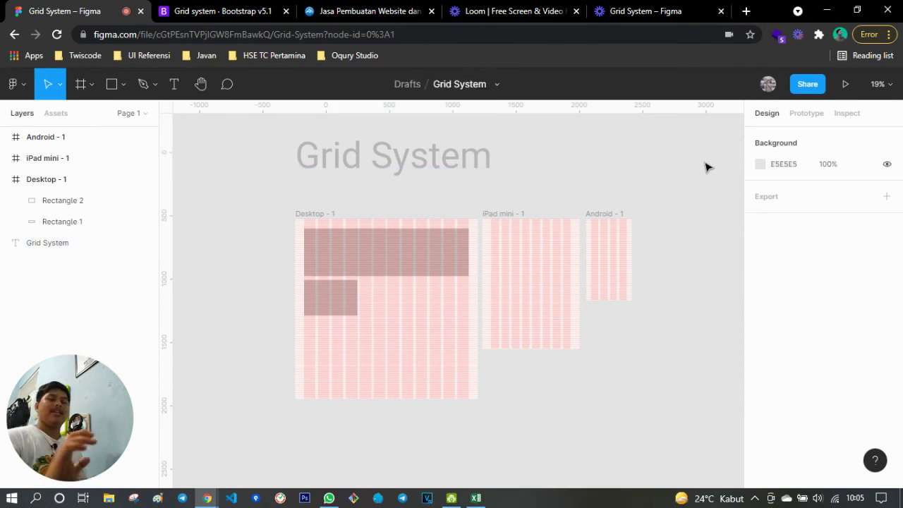